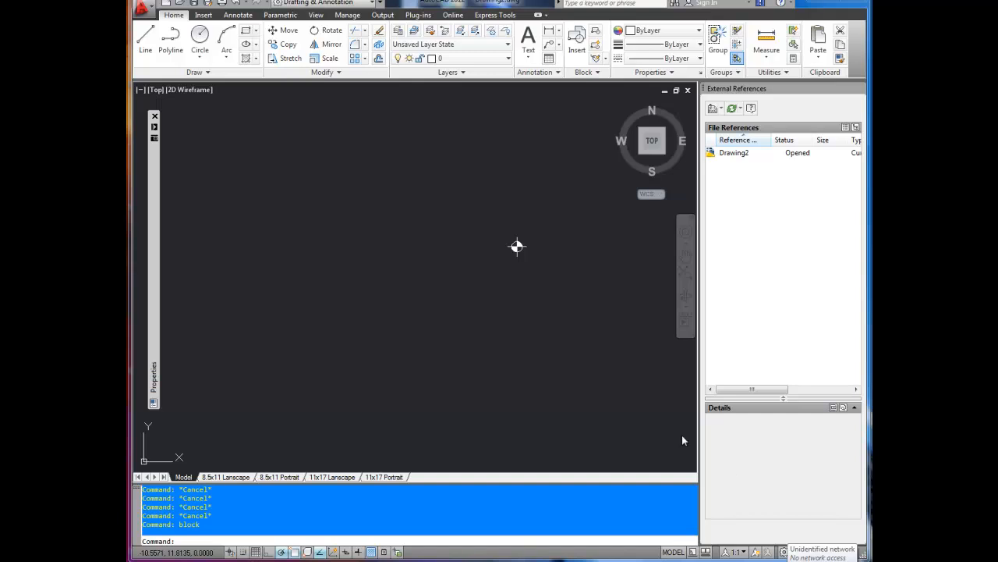
pyautogui.scroll(5, 519, 258)
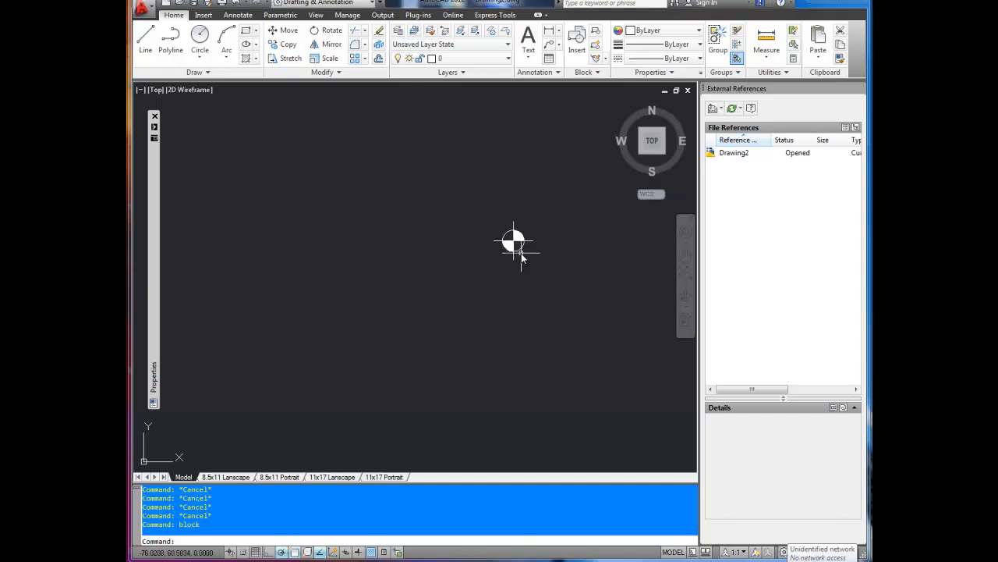
pyautogui.moveTo(508, 246); pyautogui.dragTo(473, 259, button='middle')
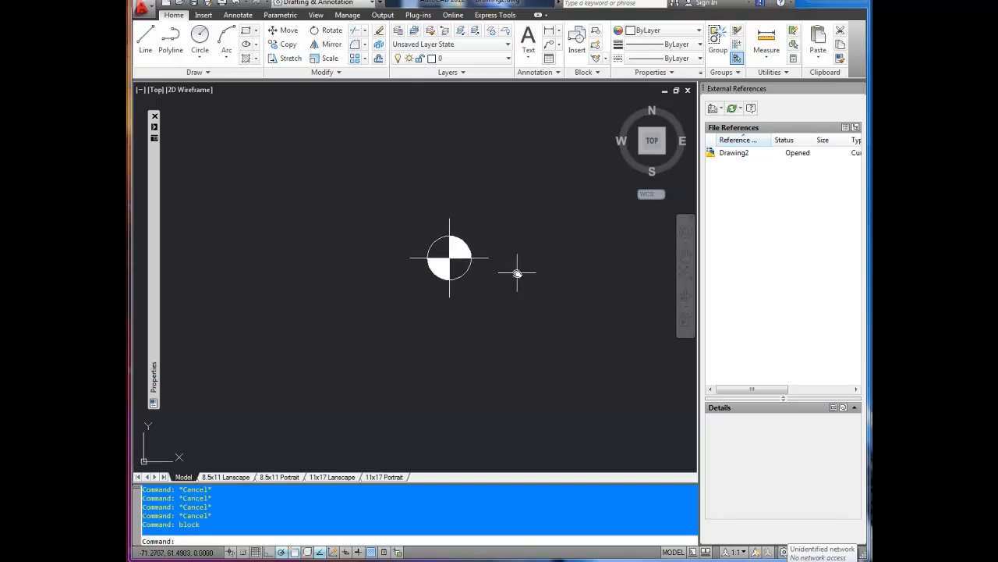
pyautogui.click(550, 343)
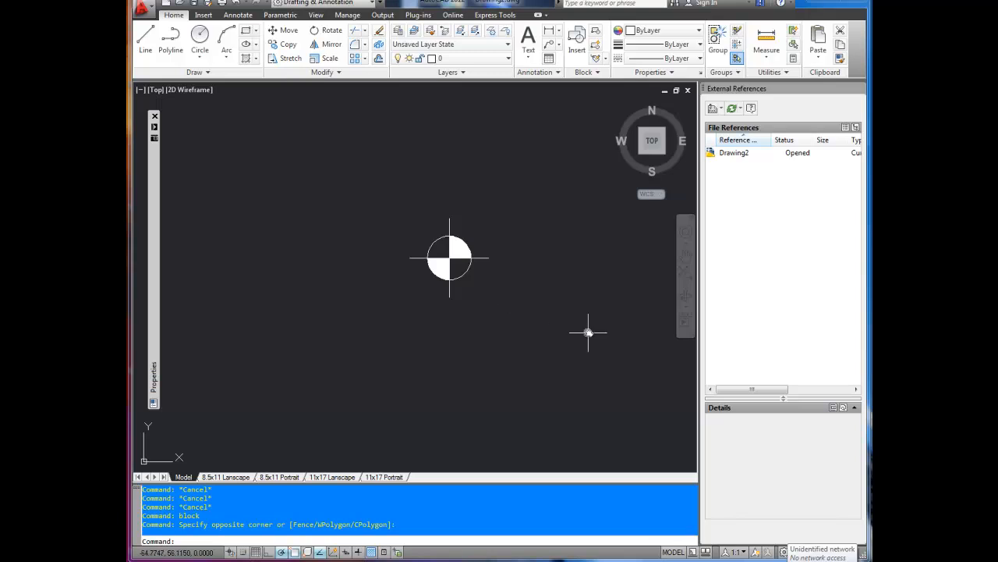
pyautogui.click(460, 251)
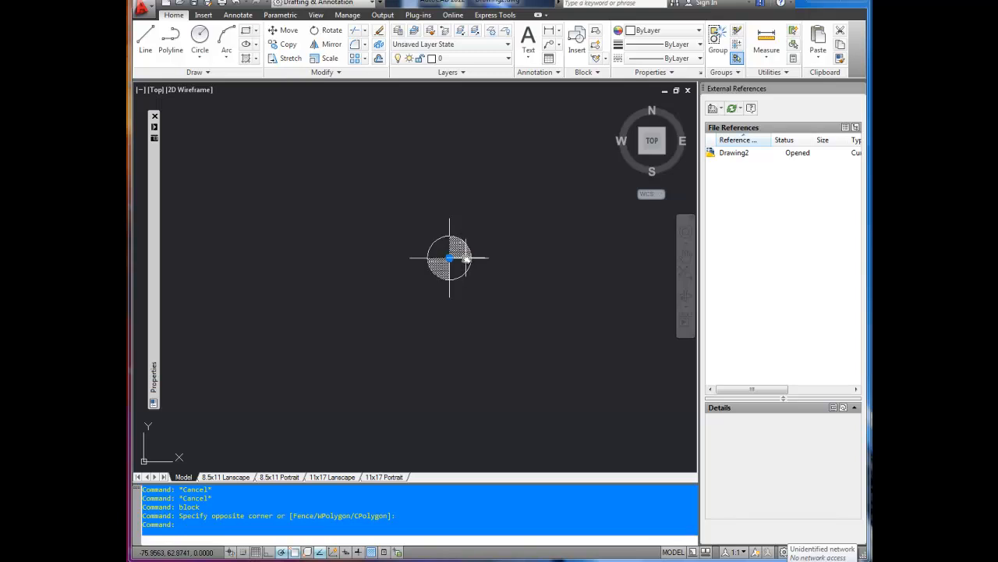
pyautogui.press('Escape')
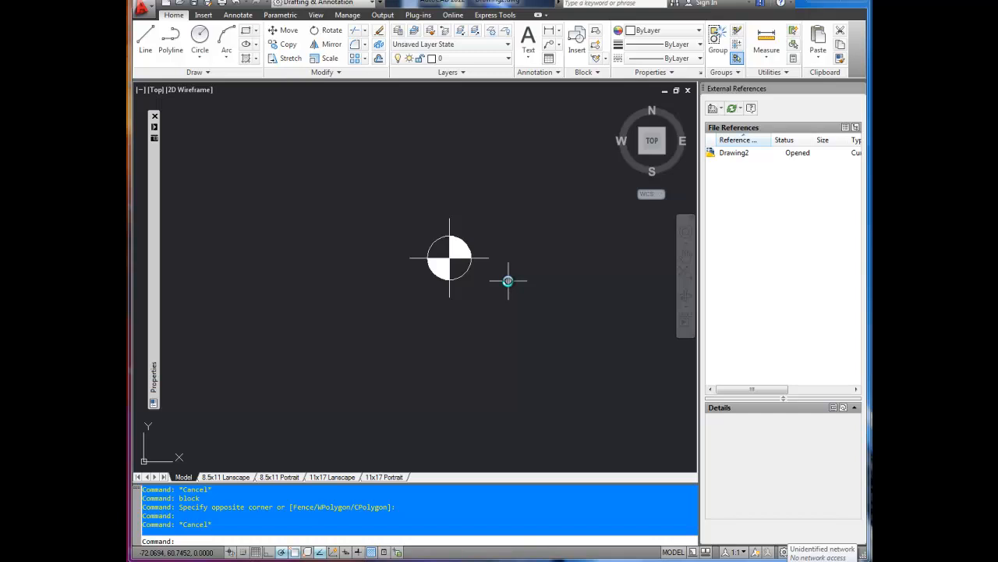
# Step: Start a new block definition and name it BH
pyautogui.write('BLOCK')
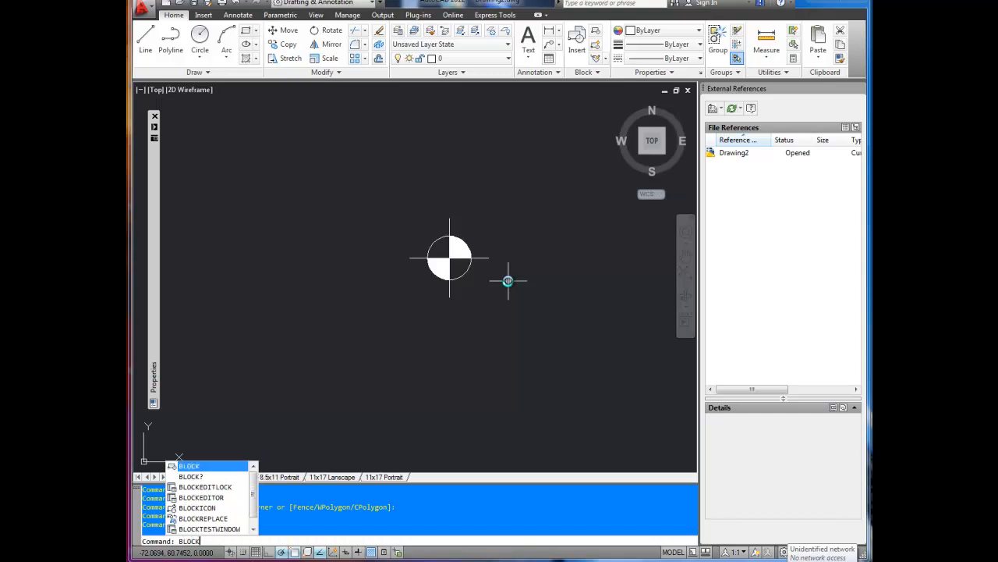
pyautogui.press('Return')
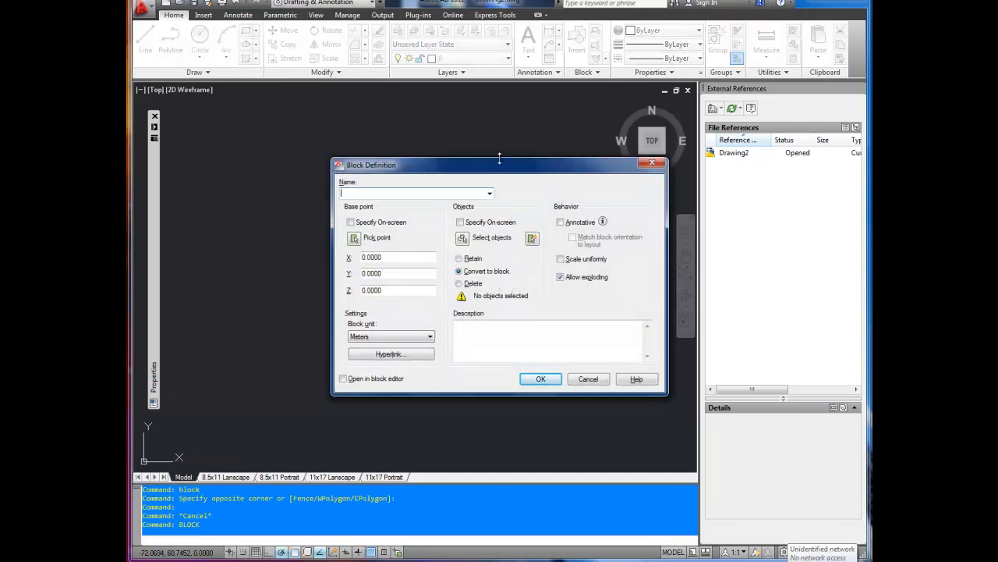
pyautogui.moveTo(499, 165); pyautogui.dragTo(457, 161)
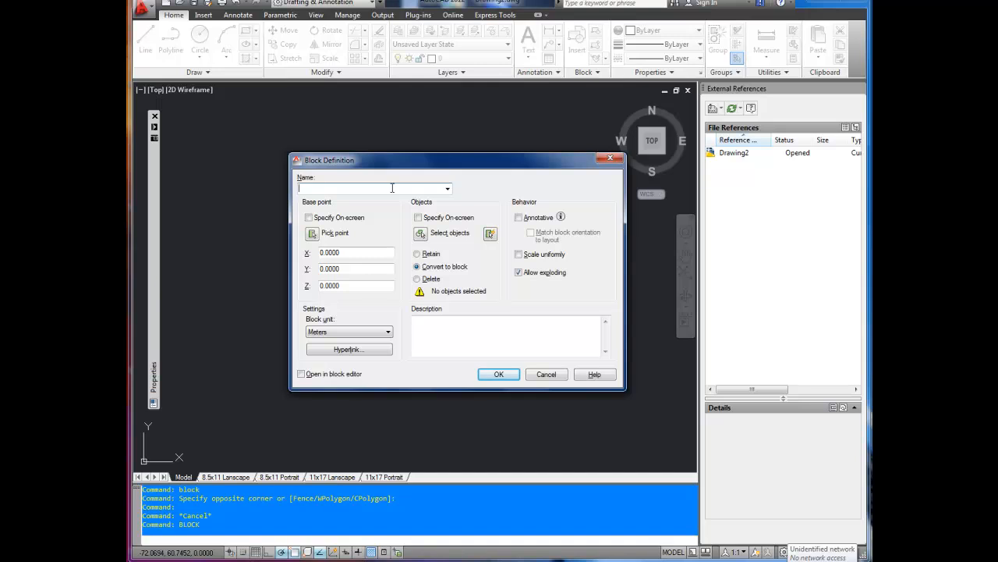
pyautogui.write('BH')
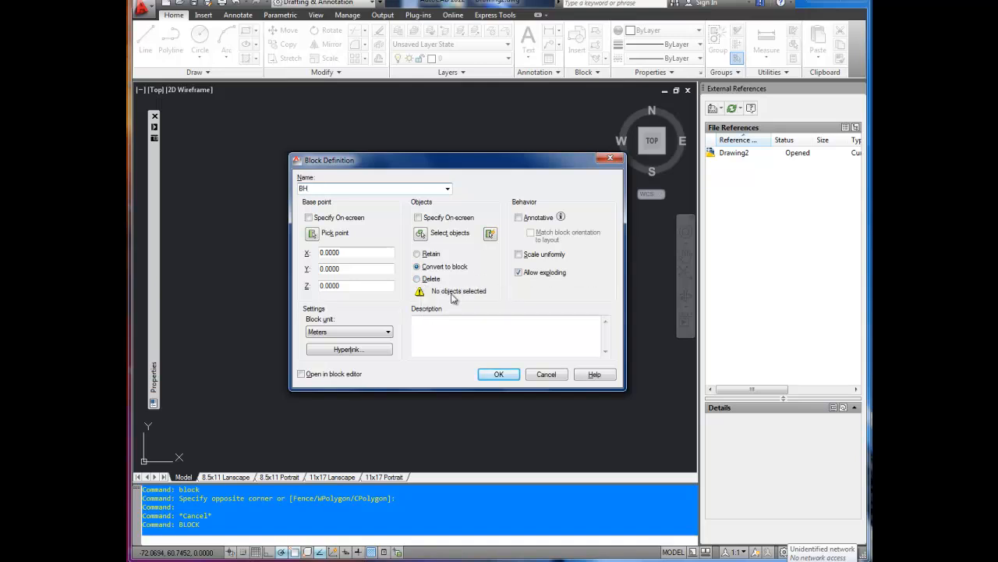
# Step: Select all objects of the quartered circle symbol for the block and set its base point at the circle's centre
pyautogui.click(421, 234)
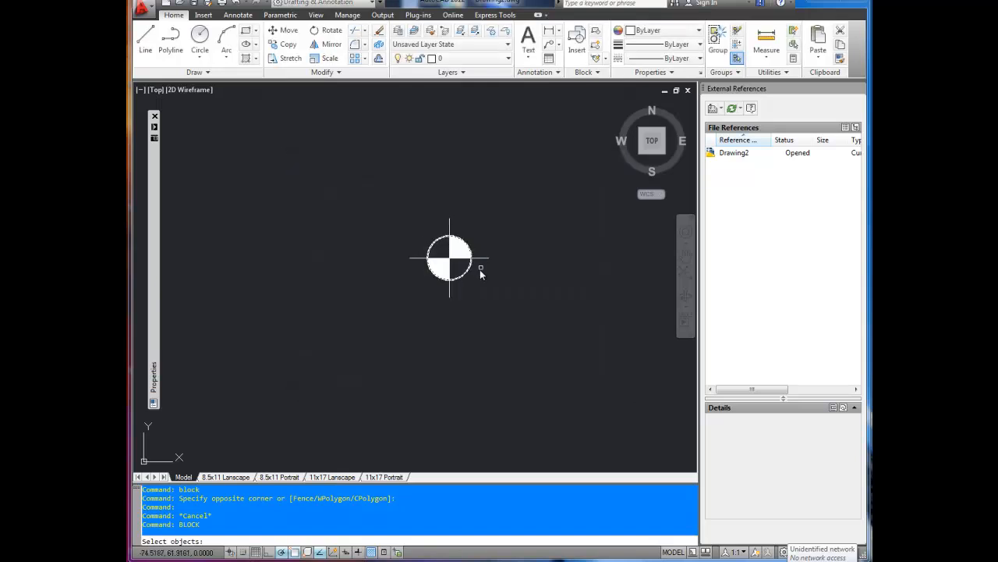
pyautogui.click(522, 312)
pyautogui.click(391, 203)
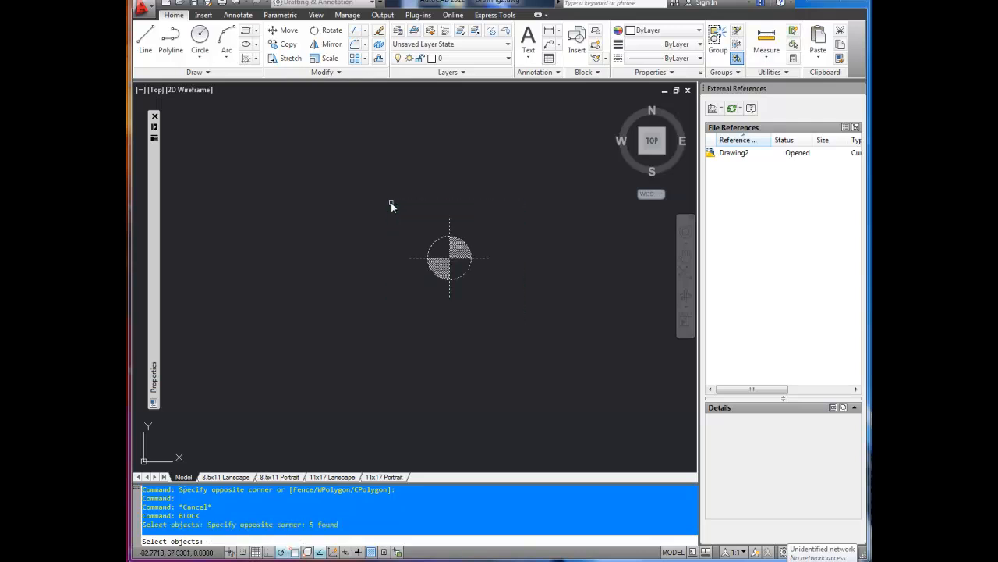
pyautogui.press('Return')
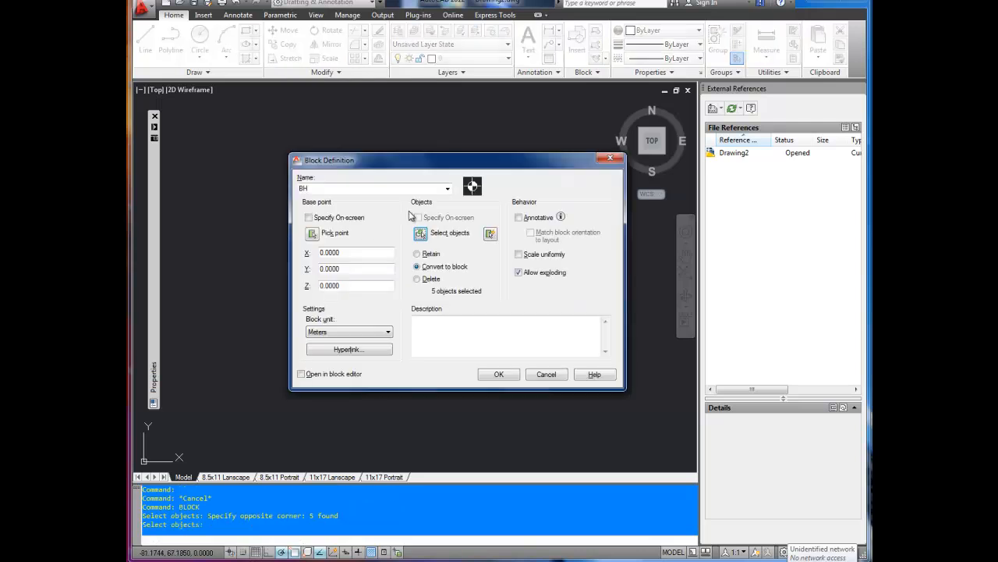
pyautogui.click(312, 233)
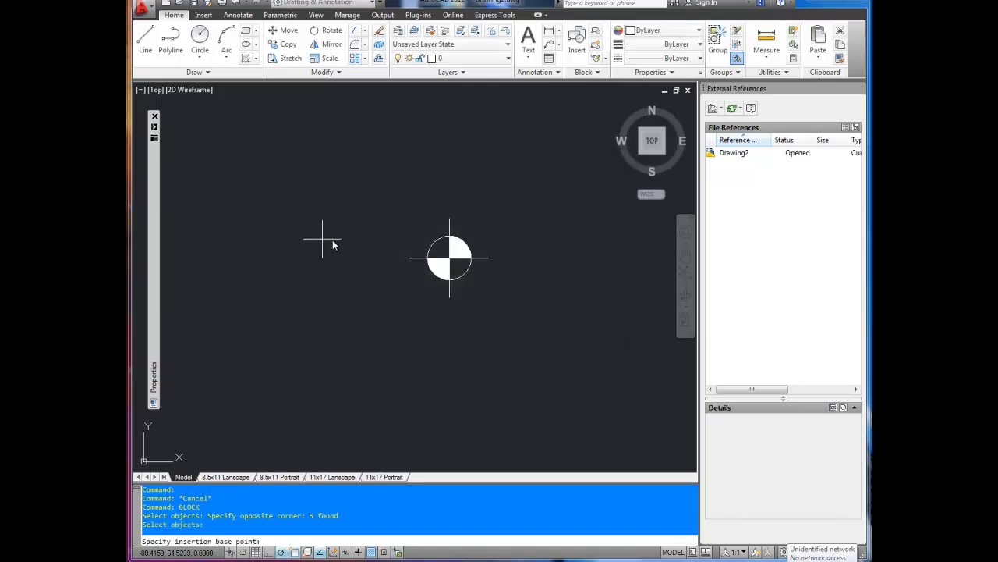
pyautogui.click(449, 257)
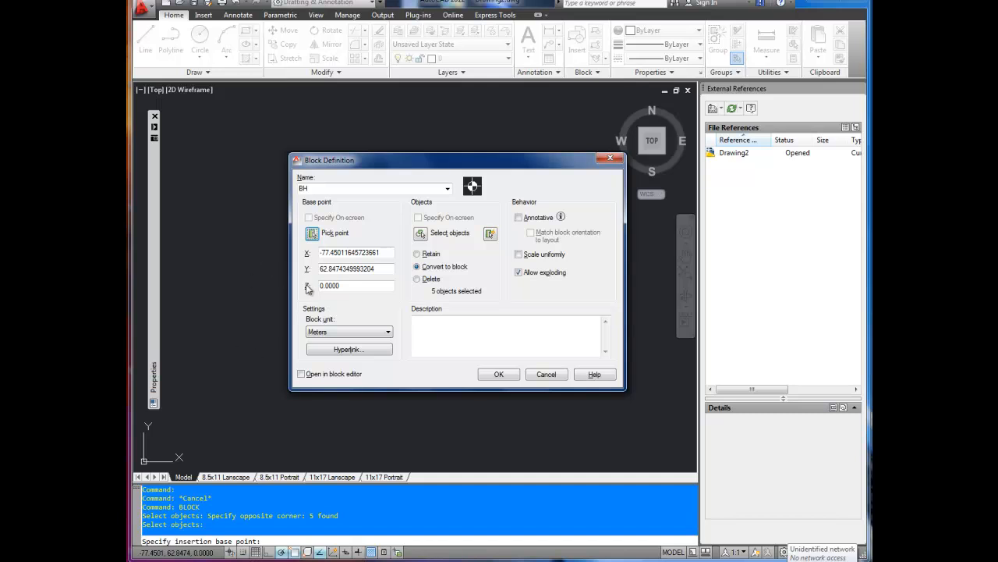
# Step: Set the block unit of the BH definition to Unitless
pyautogui.click(347, 331)
pyautogui.click(343, 378)
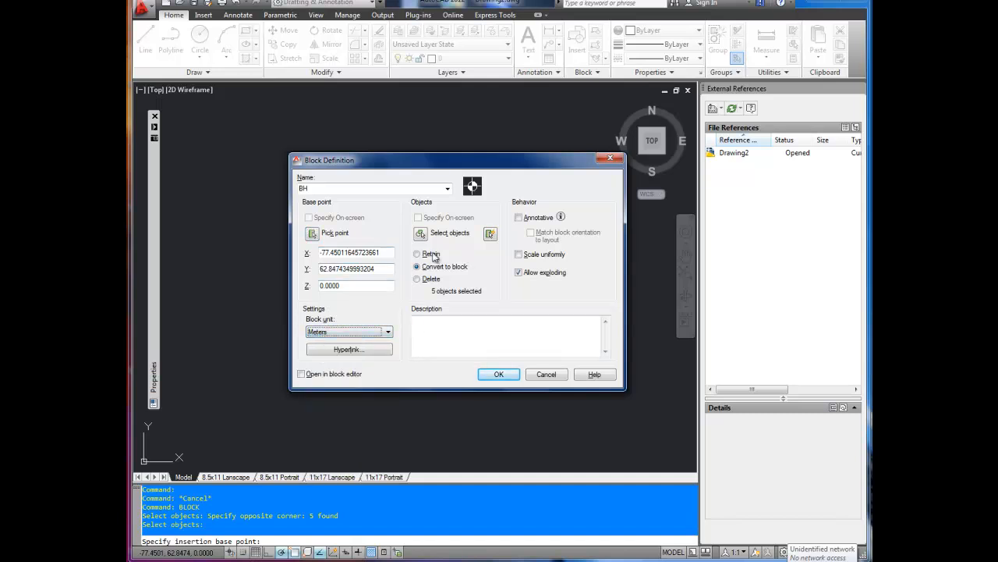
pyautogui.click(336, 334)
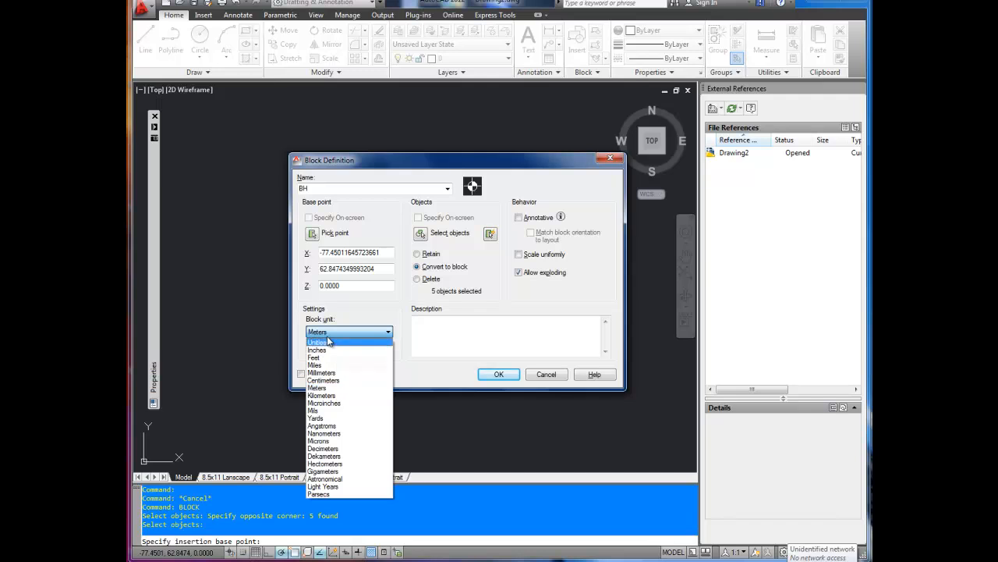
pyautogui.click(333, 342)
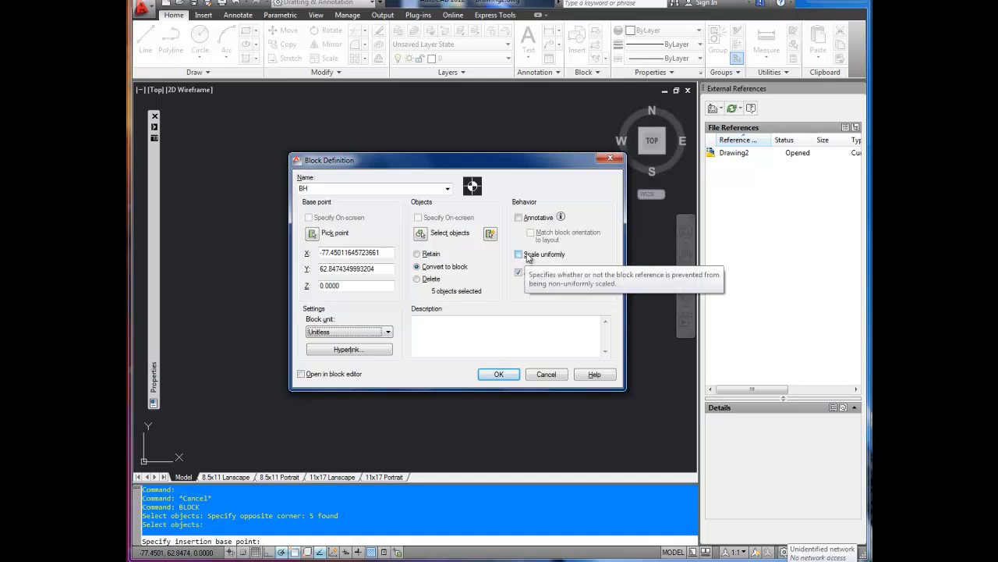
# Step: Enter the description "borehole block" and create the BH block
pyautogui.click(500, 324)
pyautogui.write('bo')
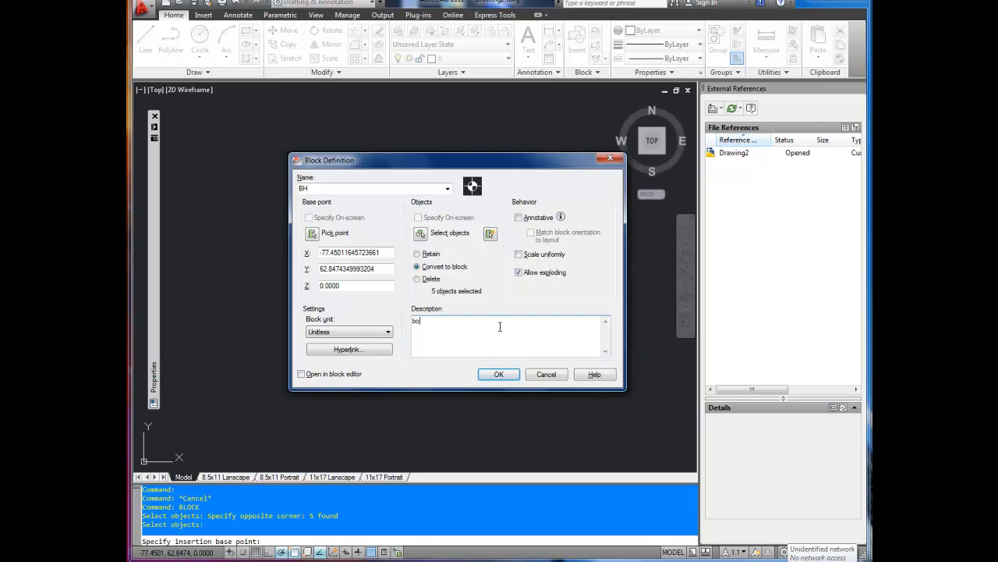
pyautogui.write('rehole block')
pyautogui.click(500, 375)
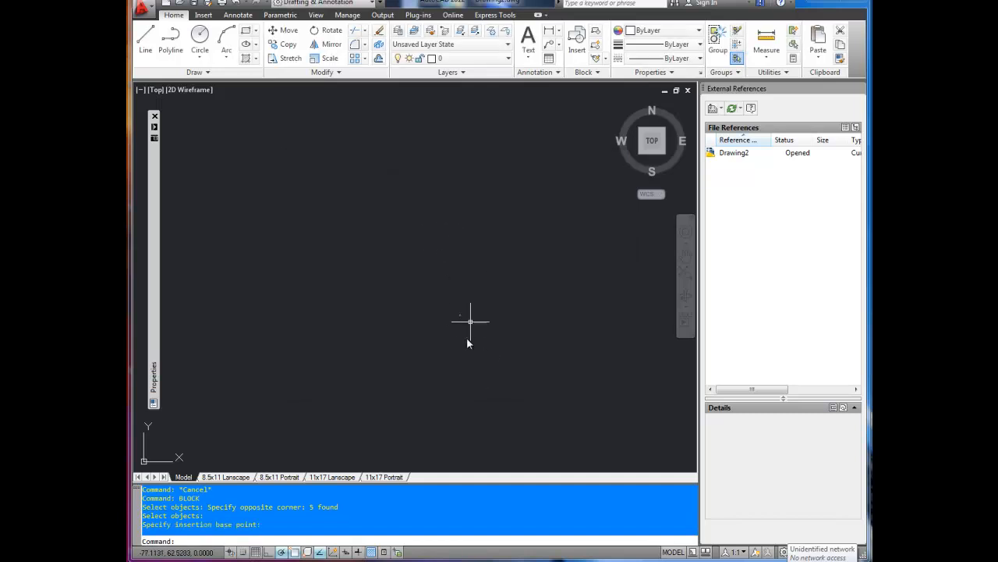
# Step: Regenerate the drawing so the block's circle displays smoothly
pyautogui.scroll(5, 457, 229)
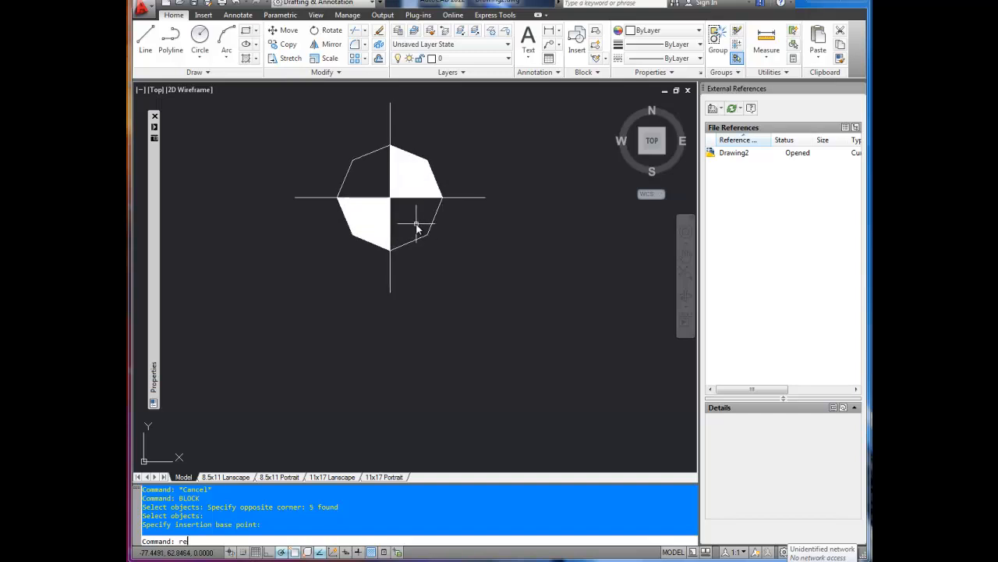
pyautogui.write('gen')
pyautogui.press('Return')
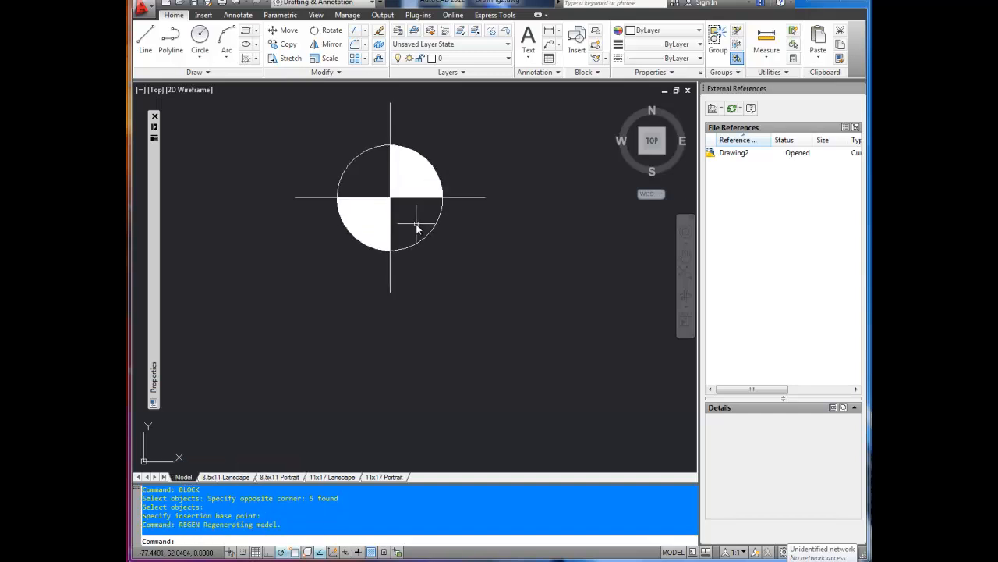
# Step: Move the BH block twice by its centre grip, first down to the right and finally up to the left, and deselect it
pyautogui.click(408, 202)
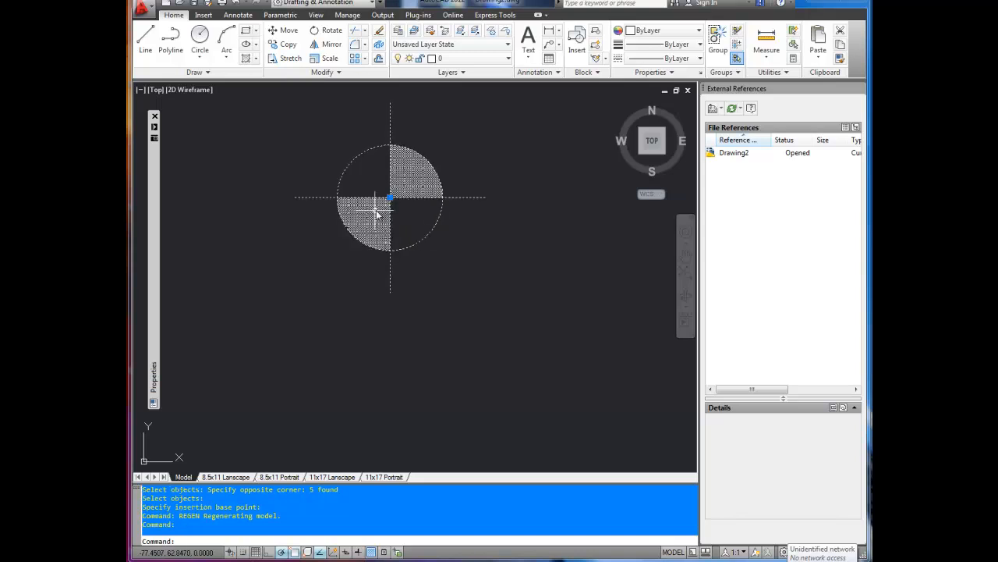
pyautogui.click(389, 199)
pyautogui.click(491, 280)
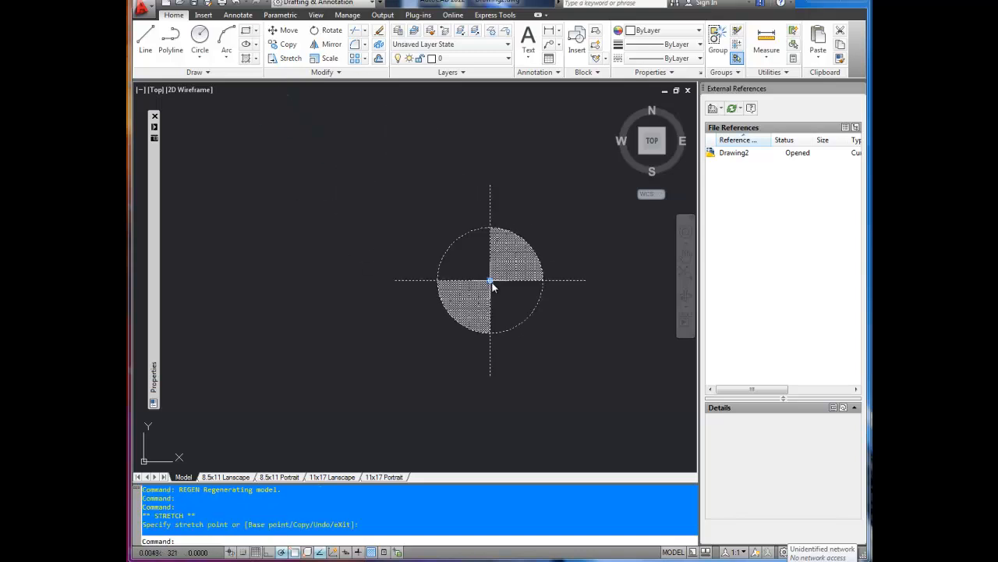
pyautogui.click(491, 280)
pyautogui.click(301, 211)
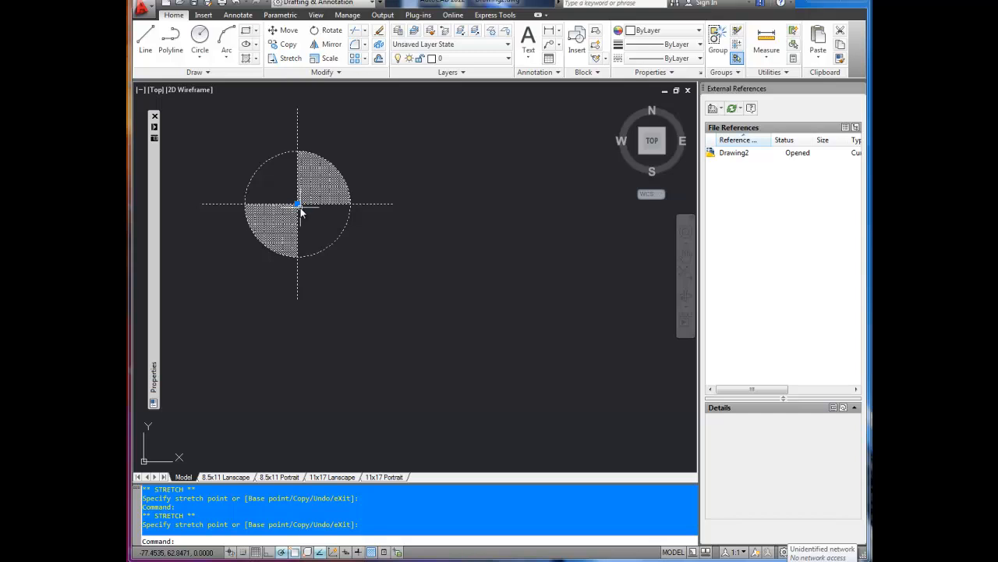
pyautogui.scroll(-3, 352, 246)
pyautogui.moveTo(351, 246); pyautogui.dragTo(374, 259, button='middle')
pyautogui.press('Escape')
pyautogui.press('Escape')
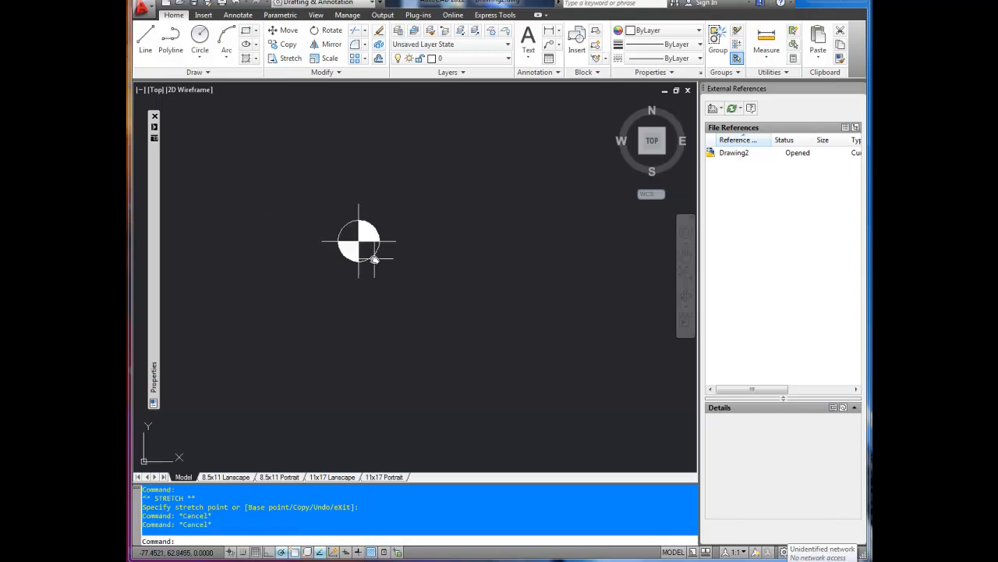
# Step: Insert a copy of the BH block above and to the right of the existing symbol
pyautogui.write('I')
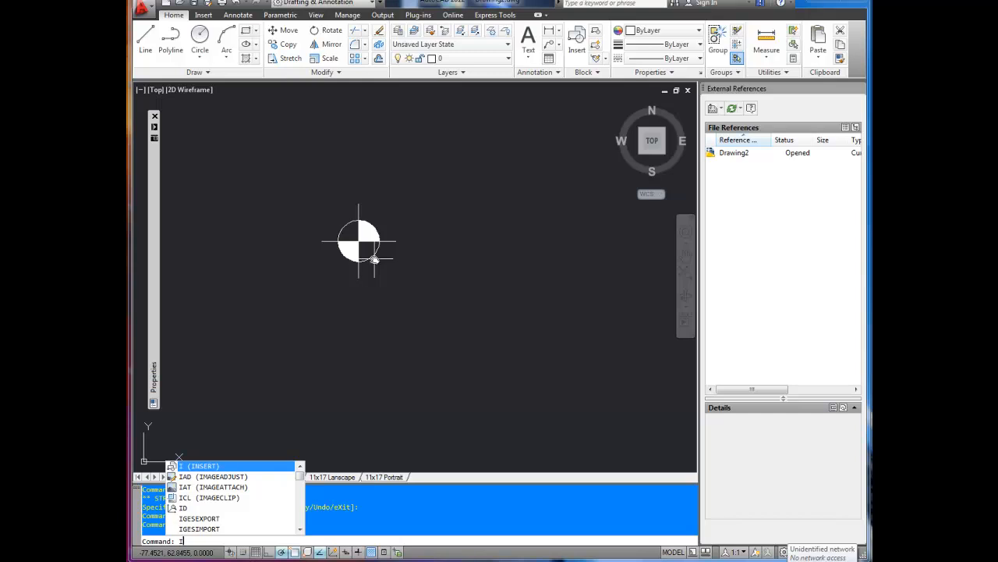
pyautogui.press('Return')
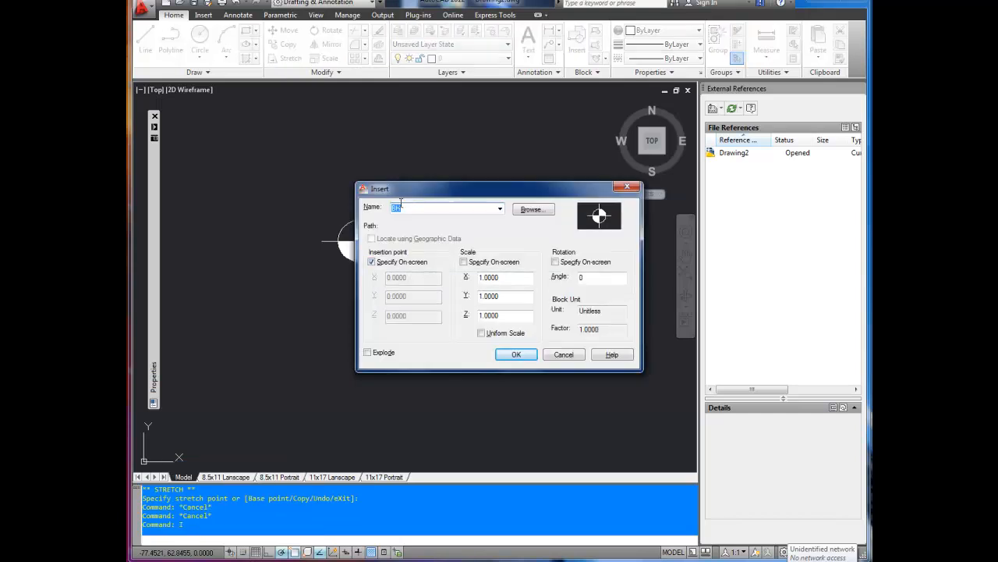
pyautogui.click(500, 208)
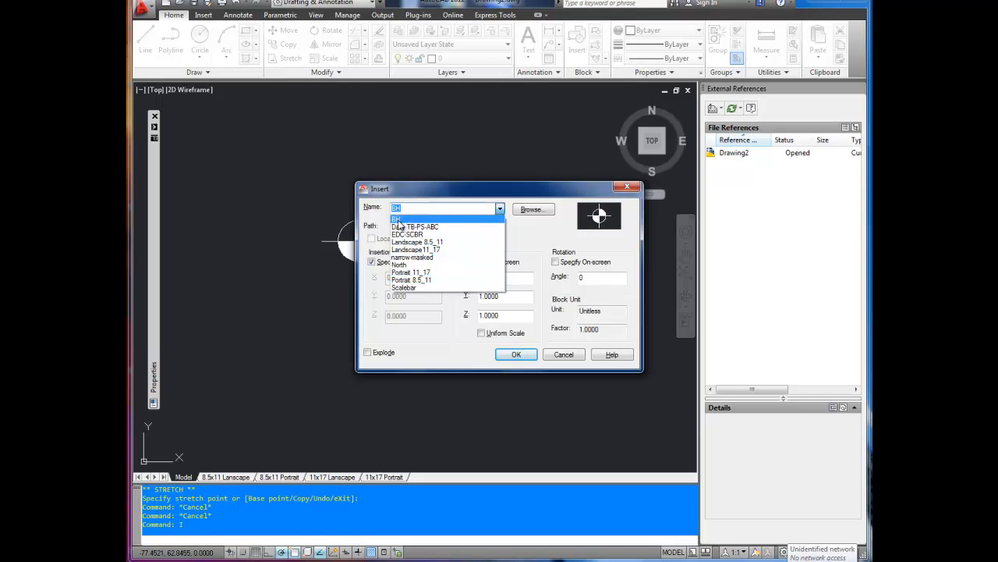
pyautogui.click(398, 220)
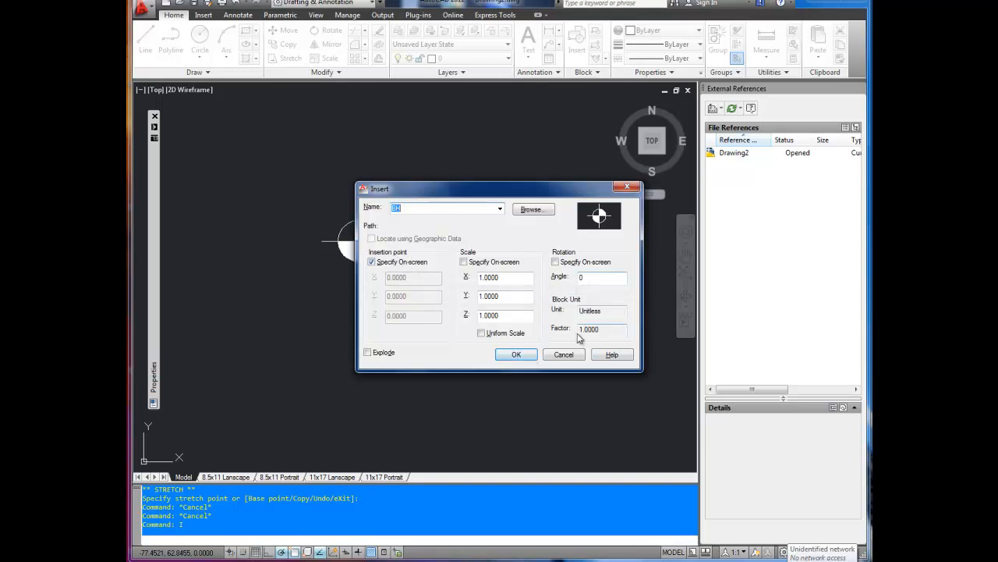
pyautogui.click(504, 361)
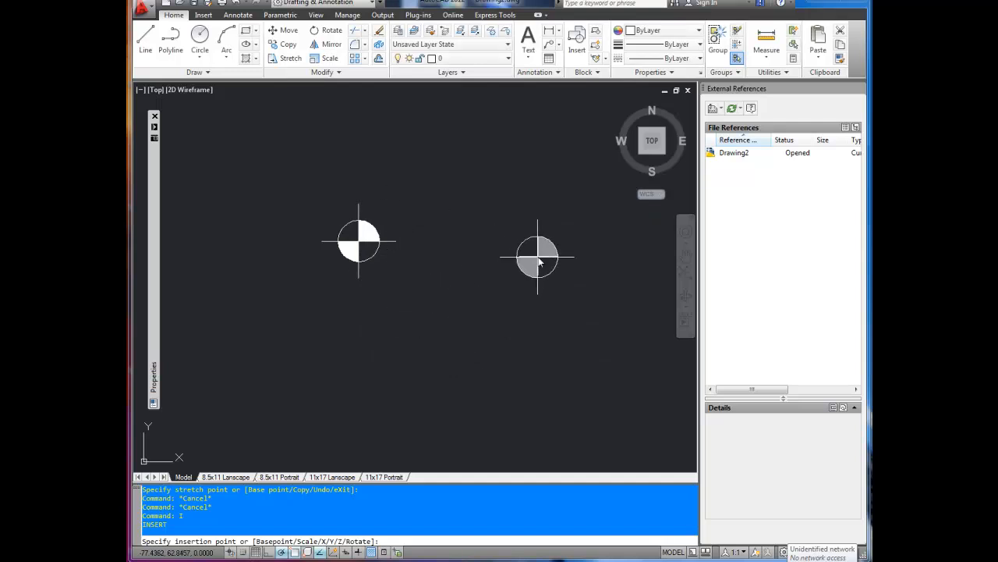
pyautogui.click(454, 162)
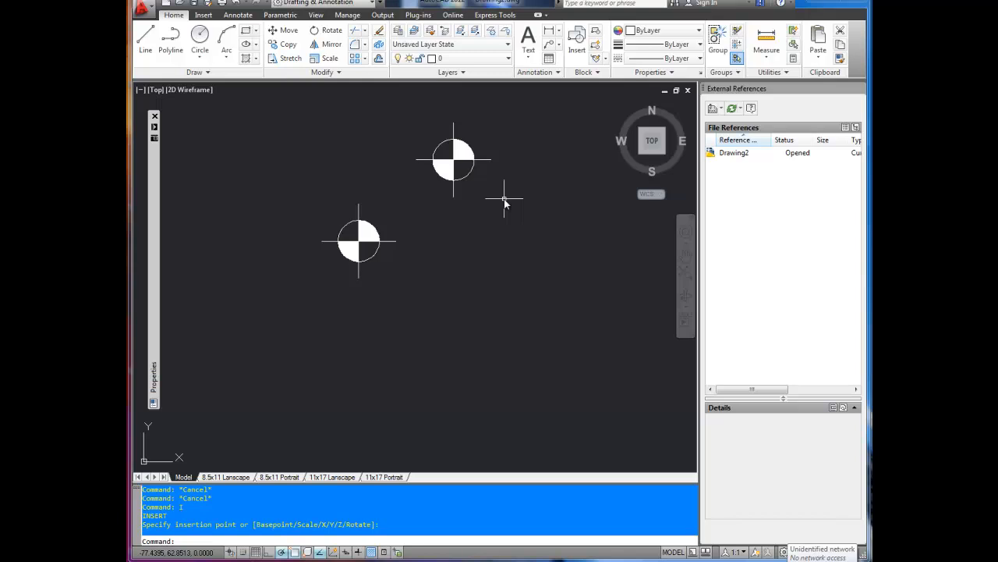
# Step: Insert another BH block below and to the right of the two existing symbols
pyautogui.press('Return')
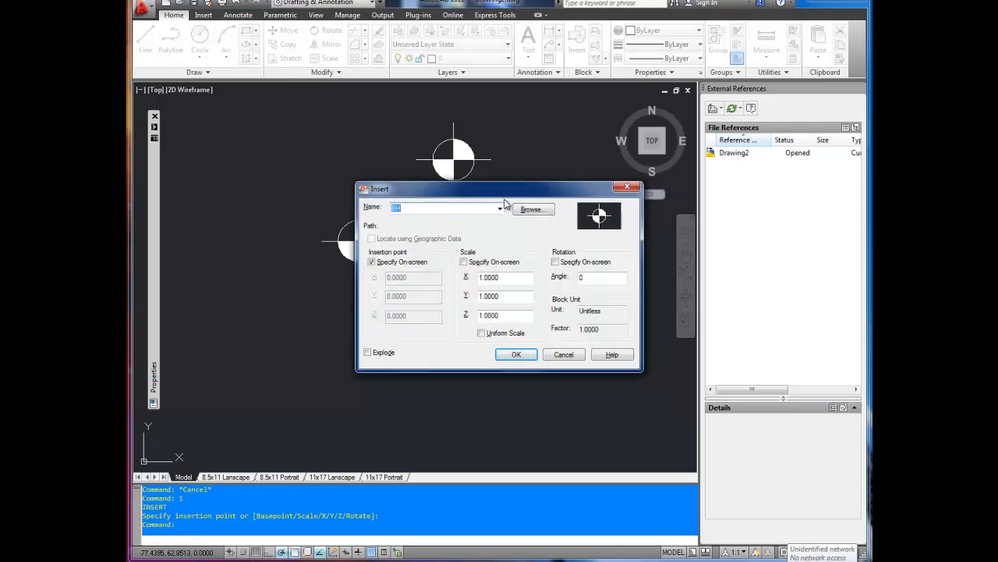
pyautogui.click(517, 354)
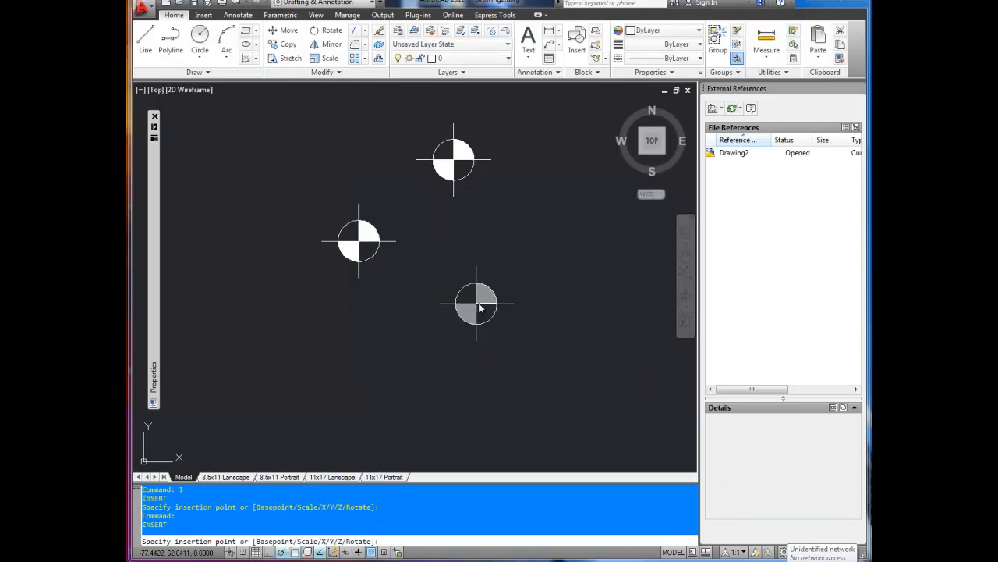
pyautogui.click(560, 342)
pyautogui.scroll(-2, 474, 223)
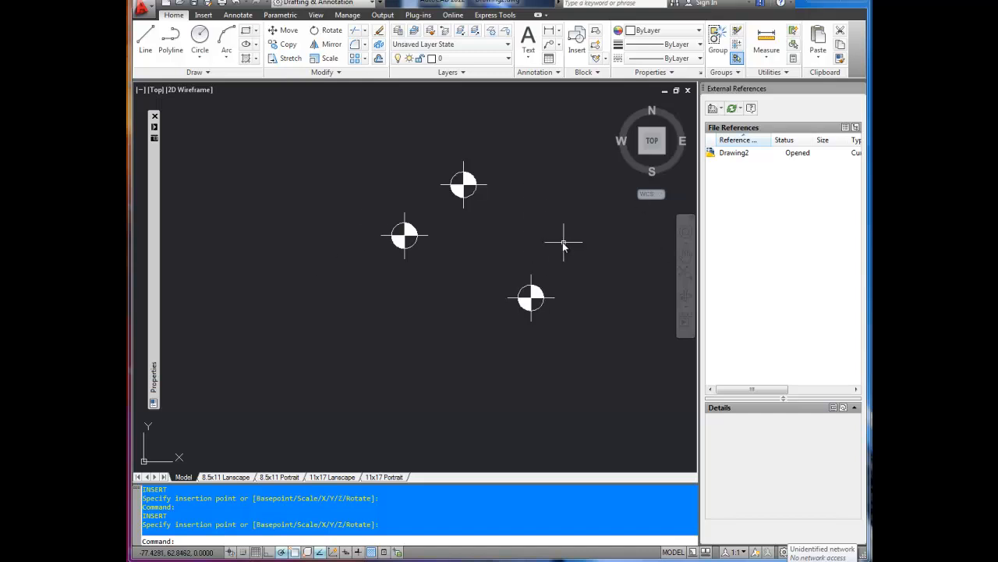
pyautogui.scroll(-5, 560, 240)
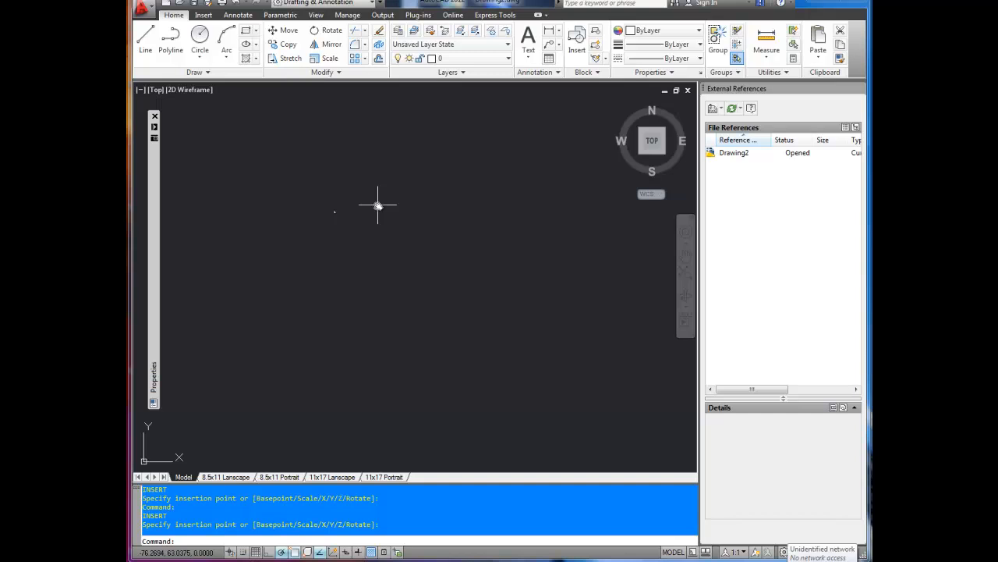
# Step: Start a new block definition and select the wavy line and its arrowhead as the block's objects
pyautogui.press('Return')
pyautogui.write('e')
pyautogui.press('Return')
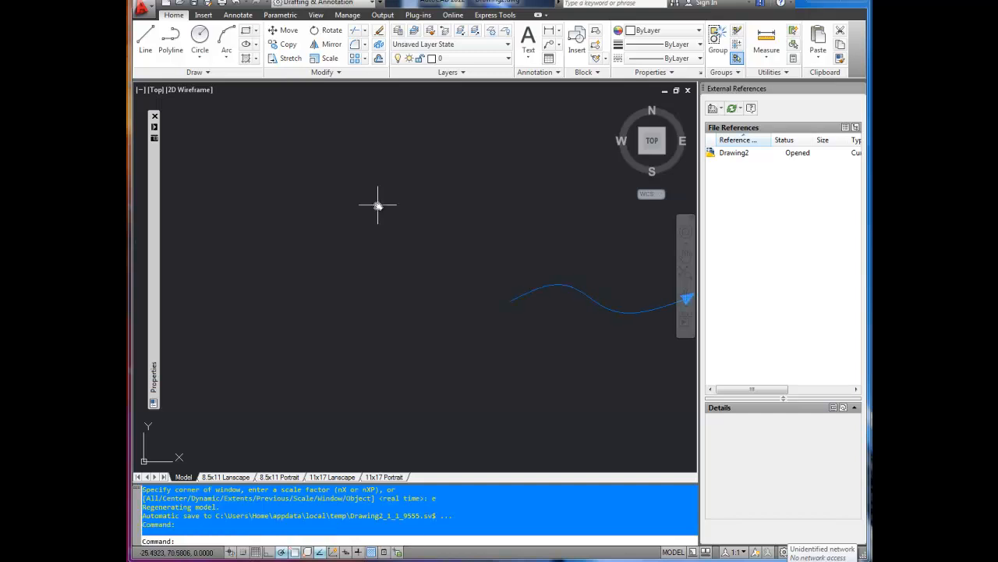
pyautogui.moveTo(448, 239); pyautogui.dragTo(284, 233, button='middle')
pyautogui.scroll(2, 512, 331)
pyautogui.moveTo(433, 290); pyautogui.dragTo(447, 305, button='middle')
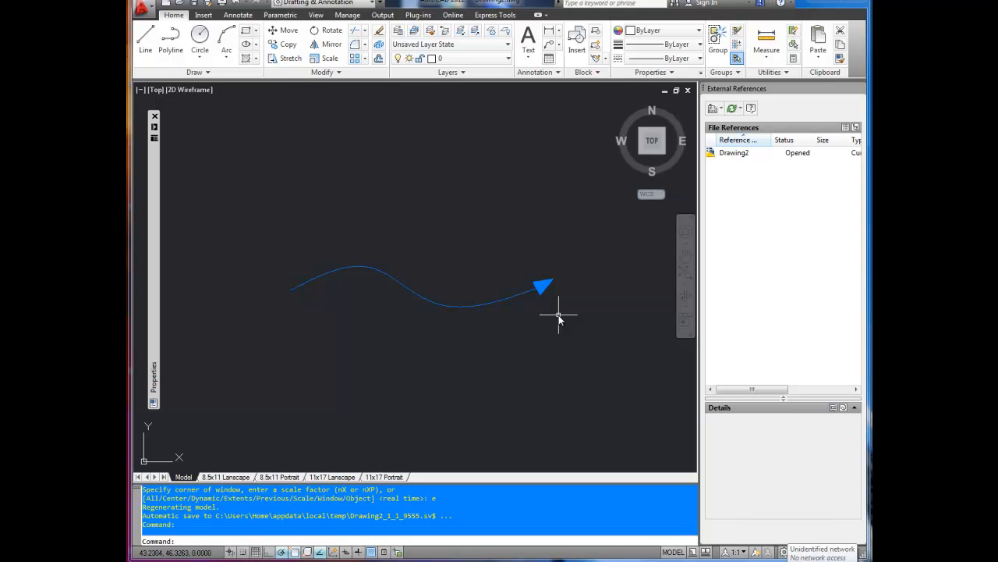
pyautogui.scroll(3, 526, 286)
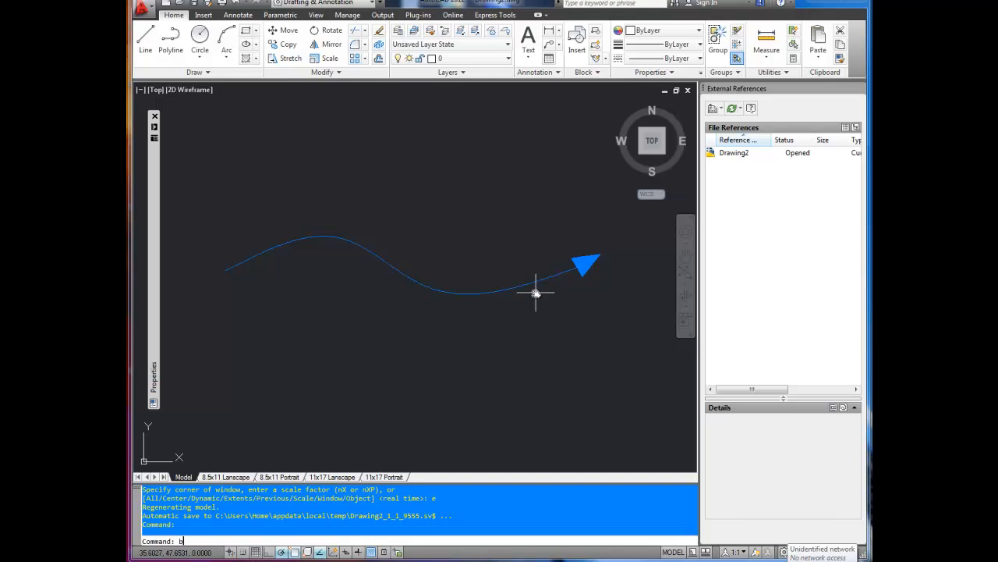
pyautogui.write('loc')
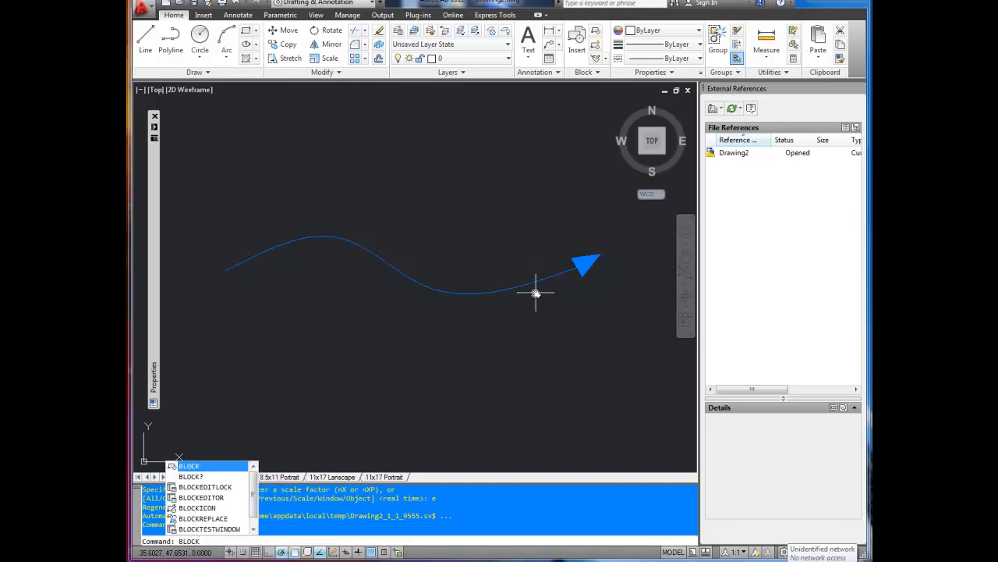
pyautogui.press('Return')
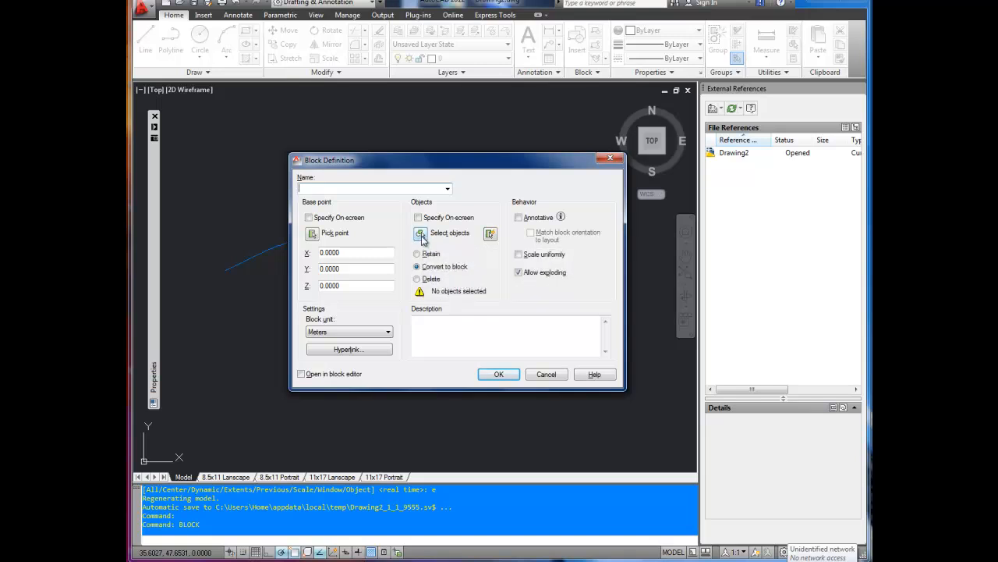
pyautogui.click(421, 234)
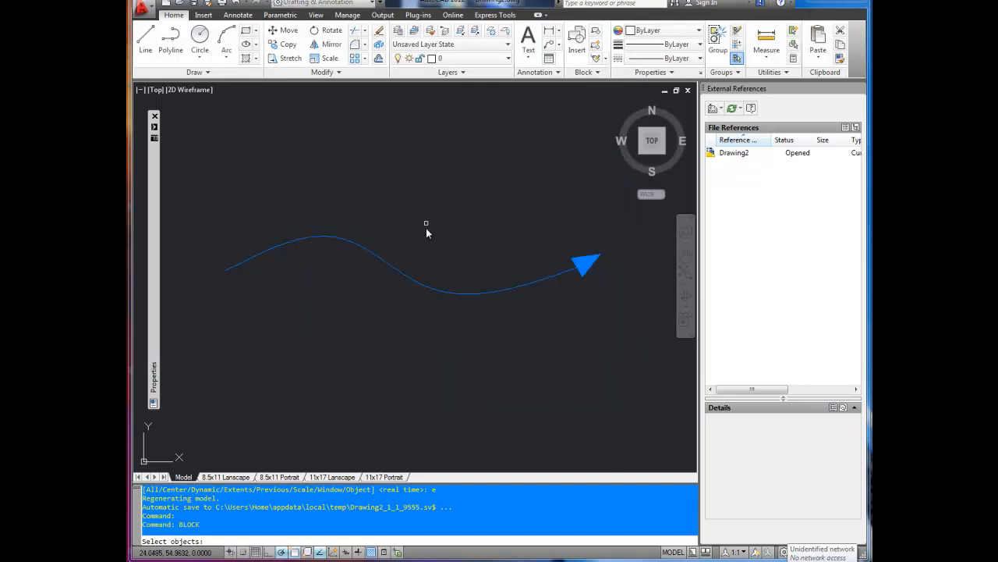
pyautogui.click(412, 279)
pyautogui.click(413, 281)
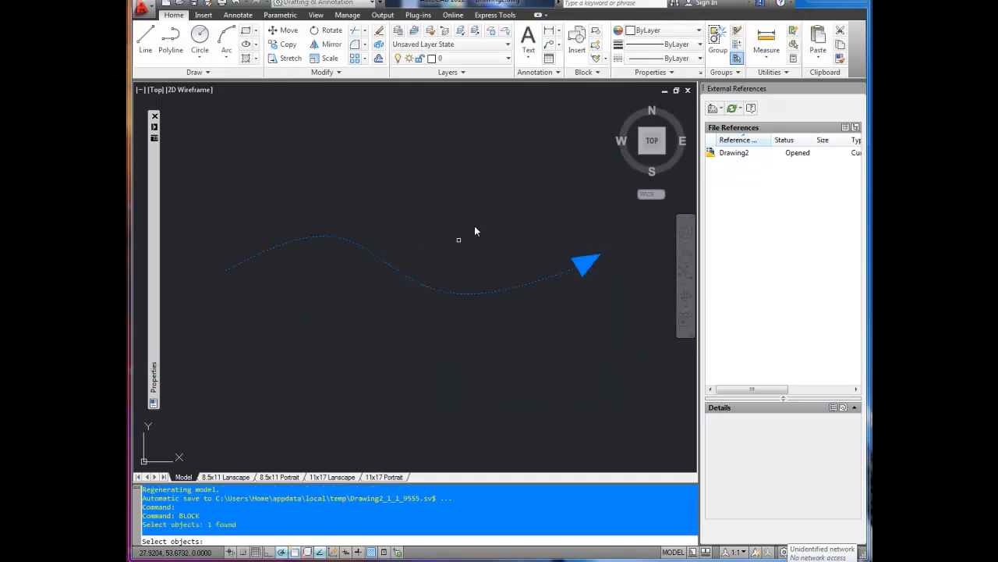
pyautogui.click(530, 214)
pyautogui.click(613, 287)
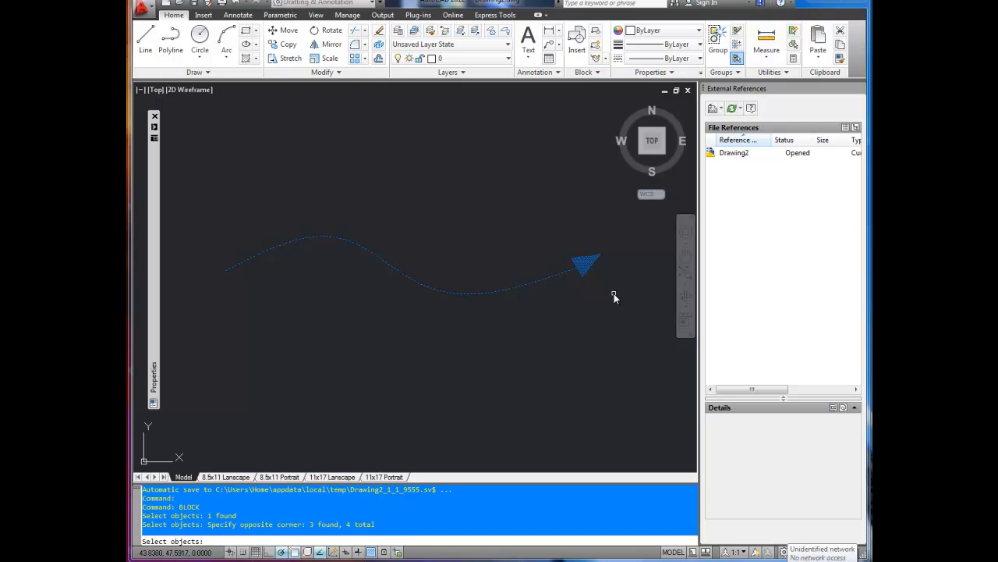
pyautogui.press('Return')
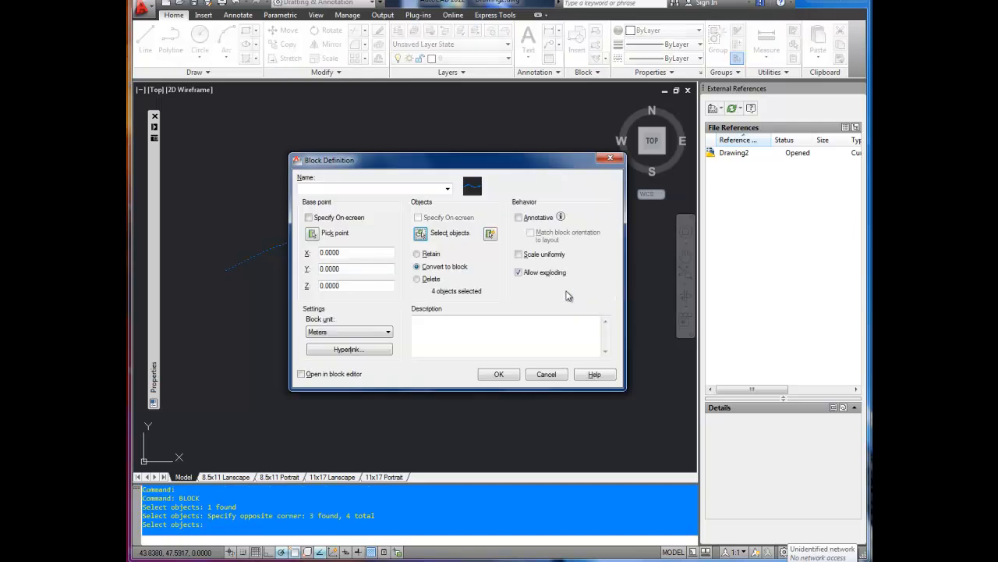
# Step: Choose to delete the source objects after block creation and pick the arrowhead's tip as the base point
pyautogui.click(417, 281)
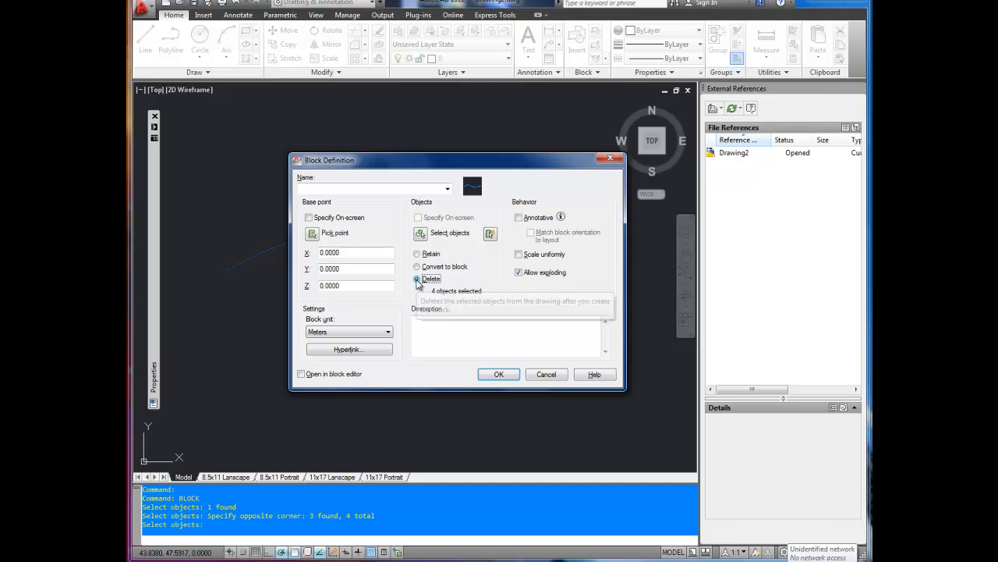
pyautogui.click(313, 234)
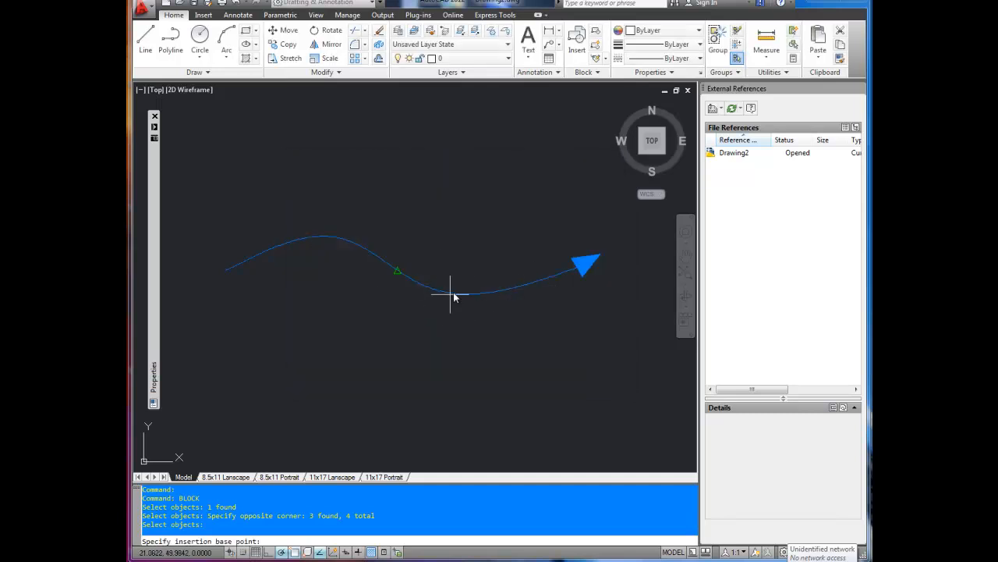
pyautogui.click(603, 260)
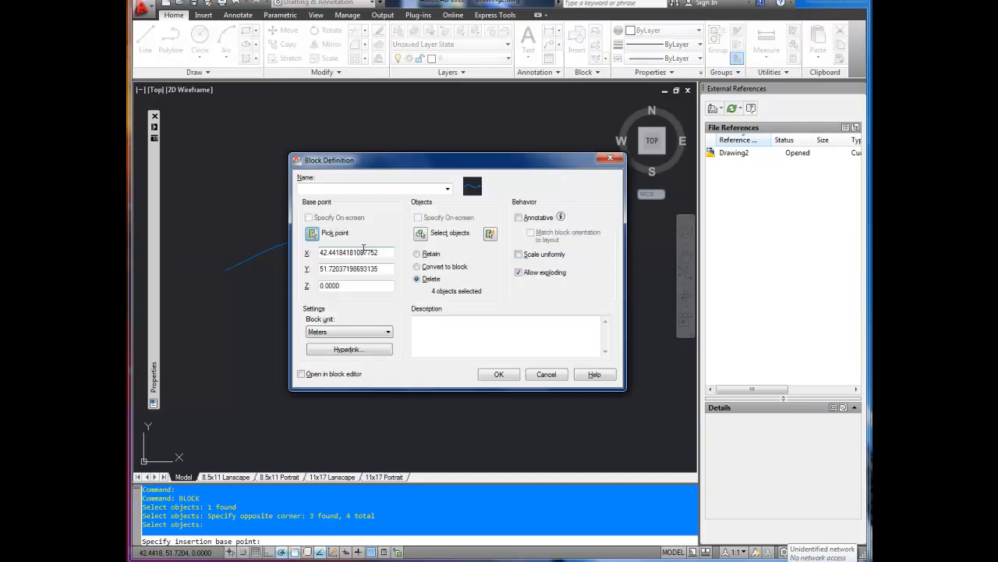
# Step: Name the block "water arrow", enable uniform scaling, disallow exploding, describe it as "water direction arrow" and create it
pyautogui.click(350, 187)
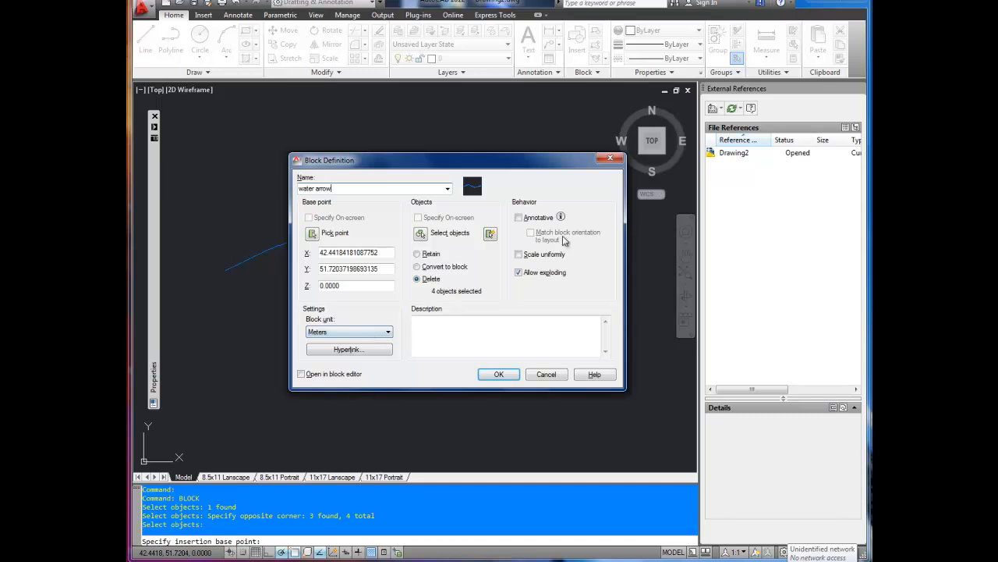
pyautogui.click(520, 255)
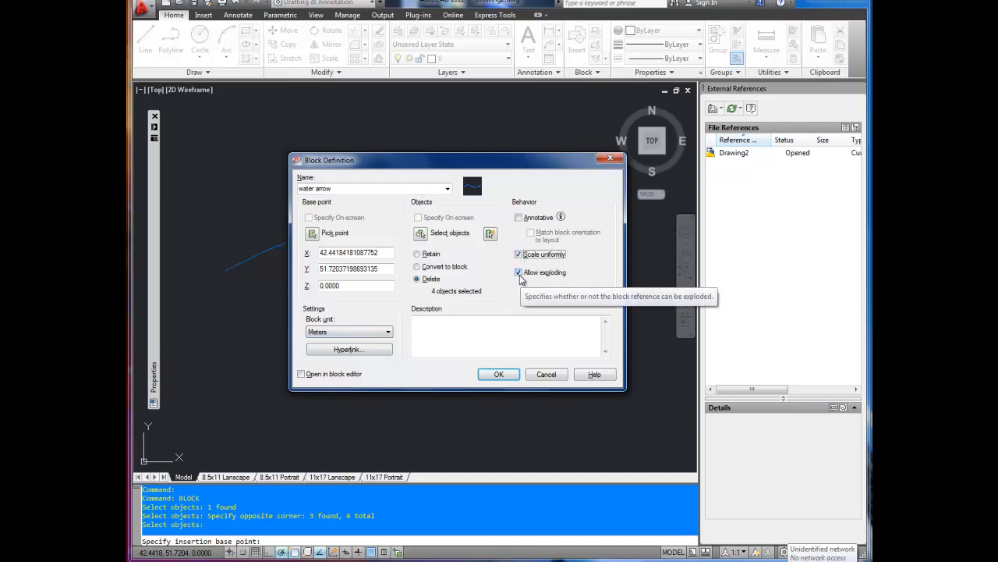
pyautogui.click(520, 275)
pyautogui.click(464, 337)
pyautogui.write('water direction arrow')
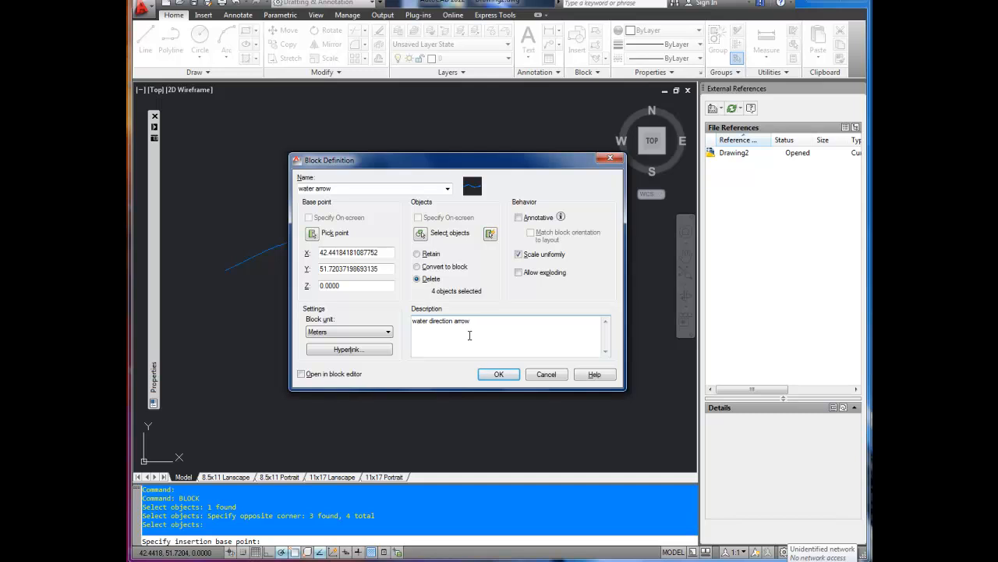
pyautogui.click(512, 377)
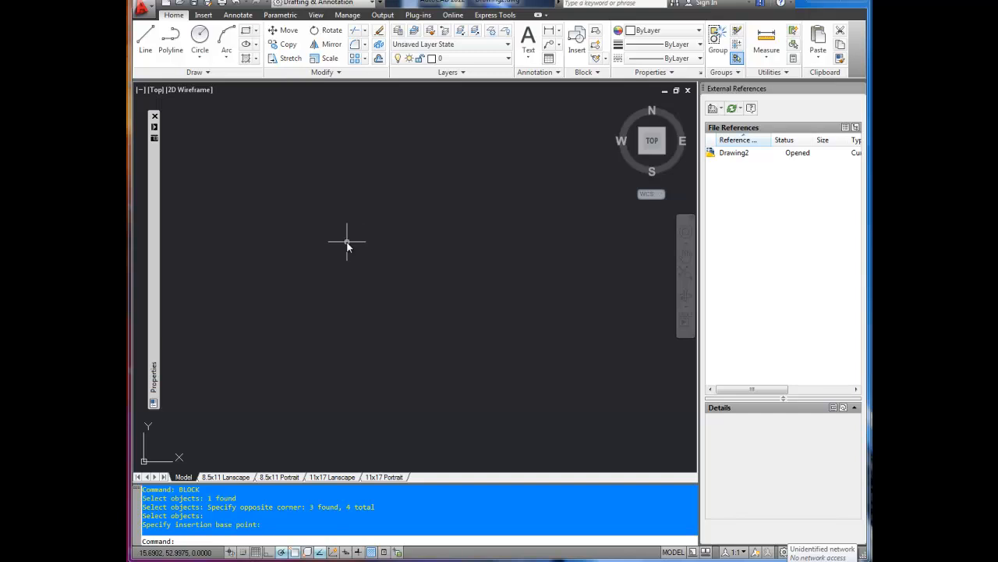
# Step: Insert the water arrow block at a uniform scale of .25 in the empty drawing area
pyautogui.scroll(-2, 350, 240)
pyautogui.moveTo(506, 258); pyautogui.dragTo(419, 267, button='middle')
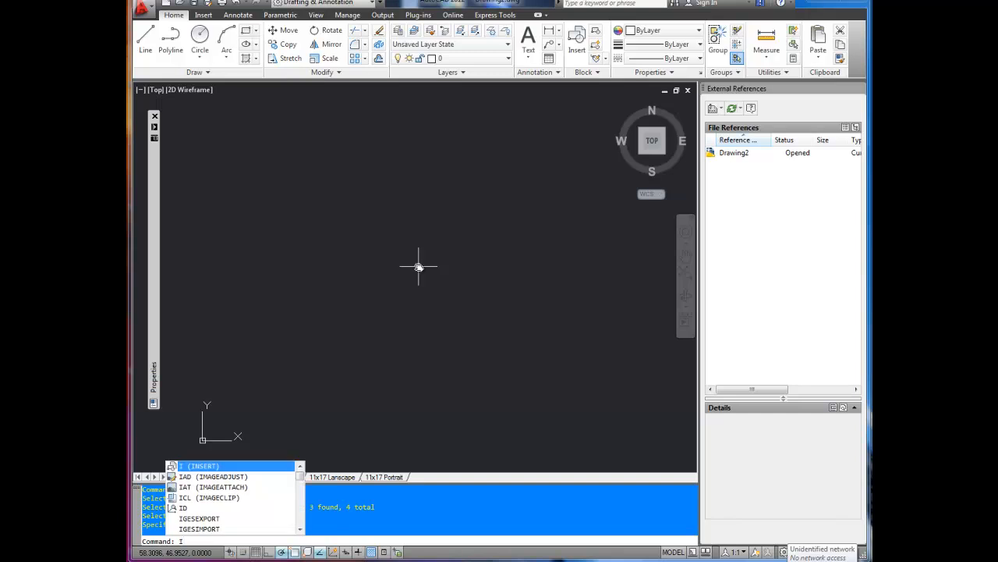
pyautogui.press('Return')
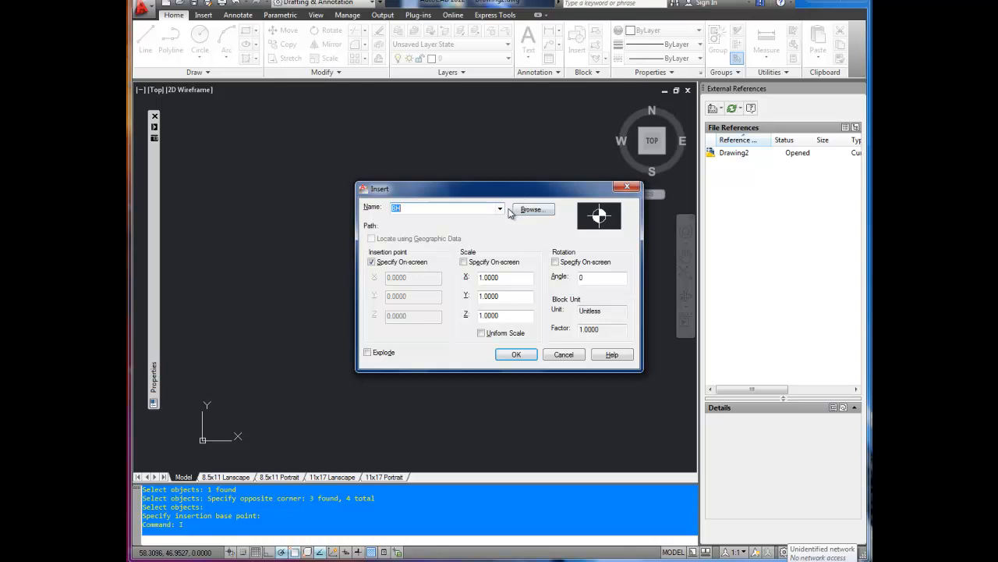
pyautogui.click(500, 209)
pyautogui.click(432, 295)
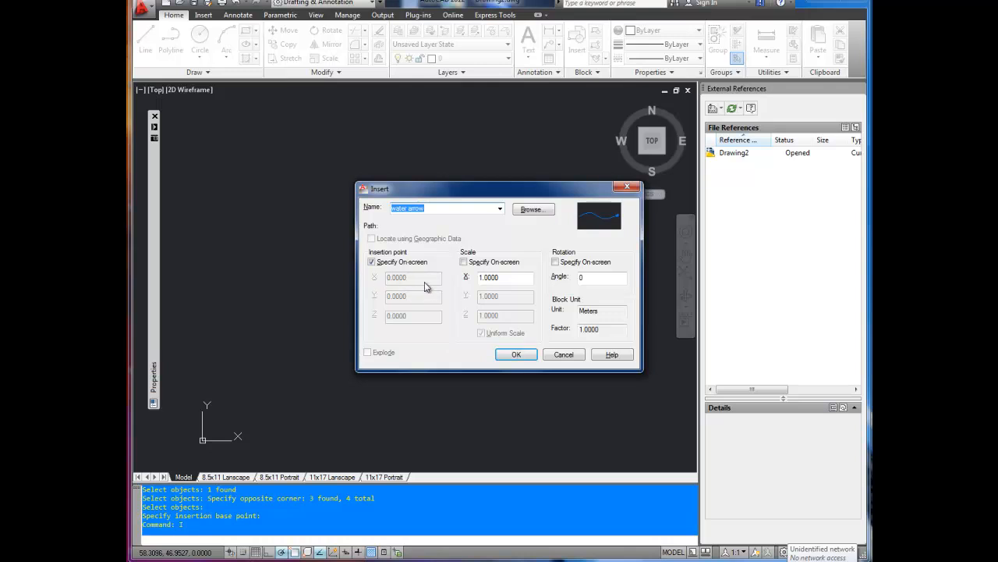
pyautogui.click(519, 278)
pyautogui.moveTo(519, 278); pyautogui.dragTo(452, 282)
pyautogui.press('BackSpace')
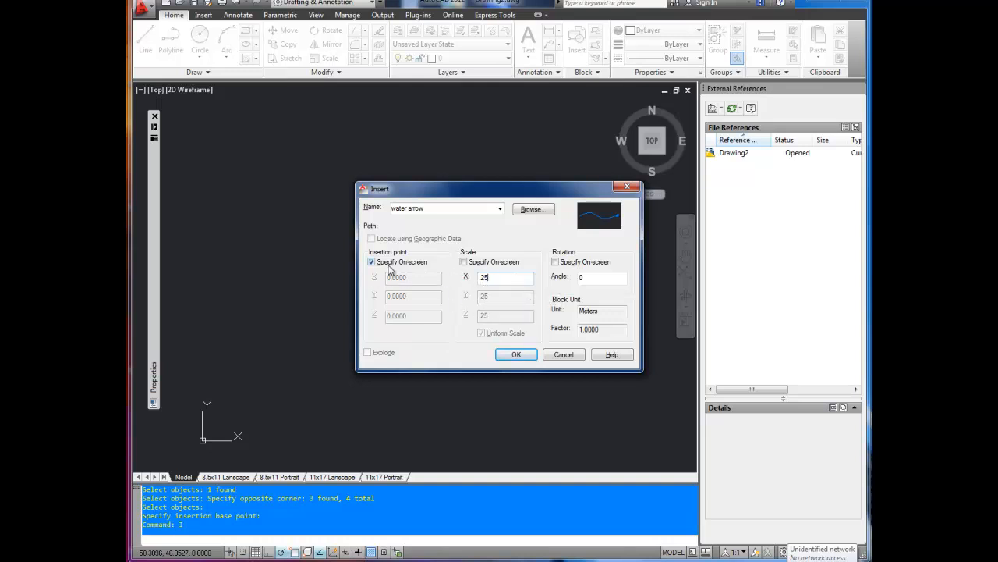
pyautogui.click(523, 357)
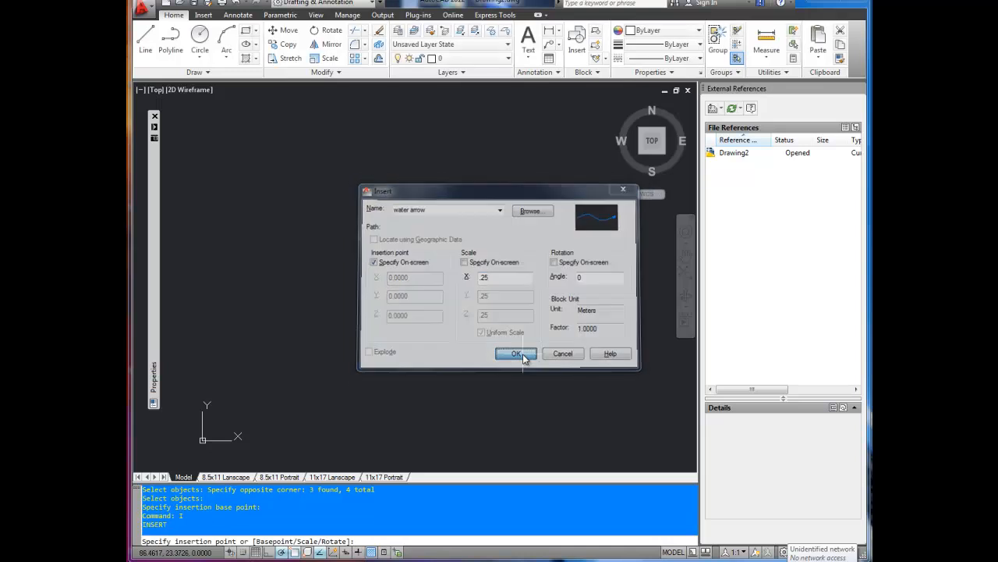
pyautogui.scroll(5, 470, 241)
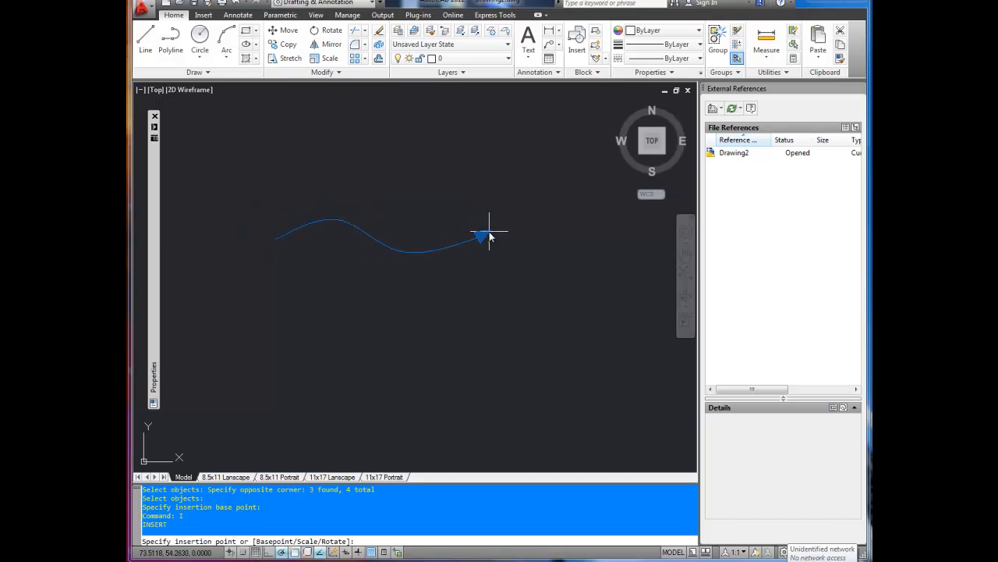
pyautogui.click(554, 206)
# Step: Insert another water arrow block at the default scale above the small one
pyautogui.press('Return')
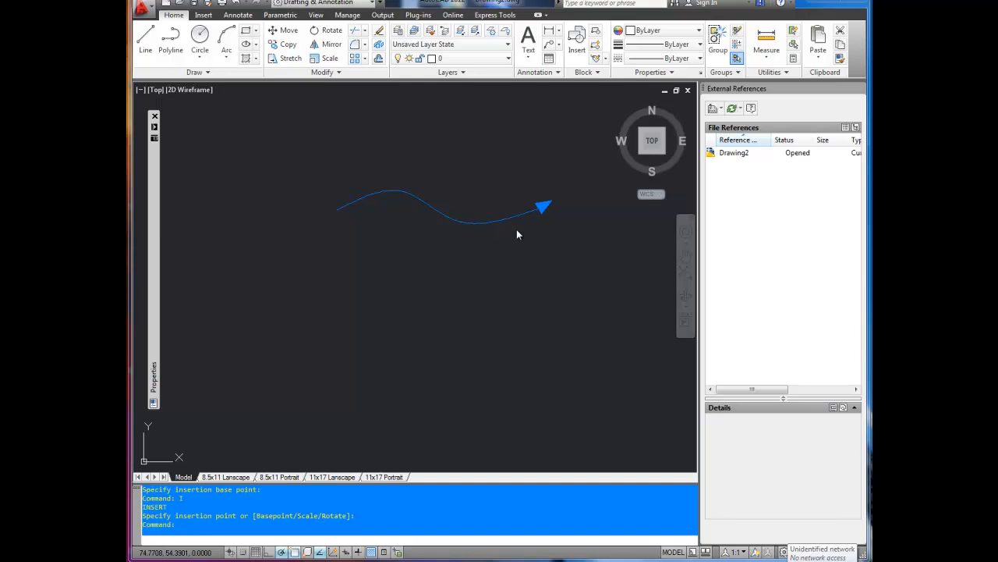
pyautogui.press('Return')
pyautogui.scroll(-4, 593, 242)
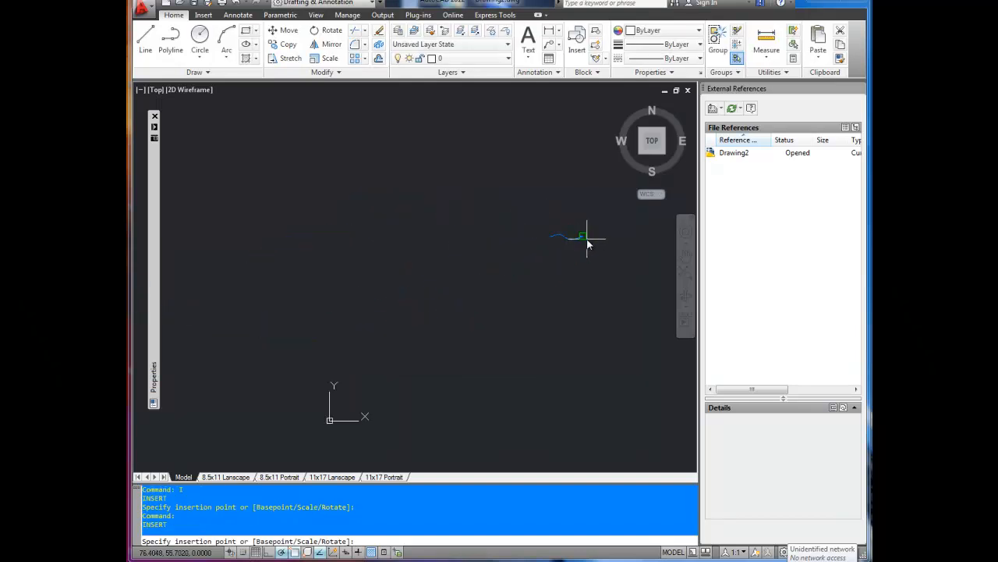
pyautogui.moveTo(540, 195); pyautogui.dragTo(464, 226, button='middle')
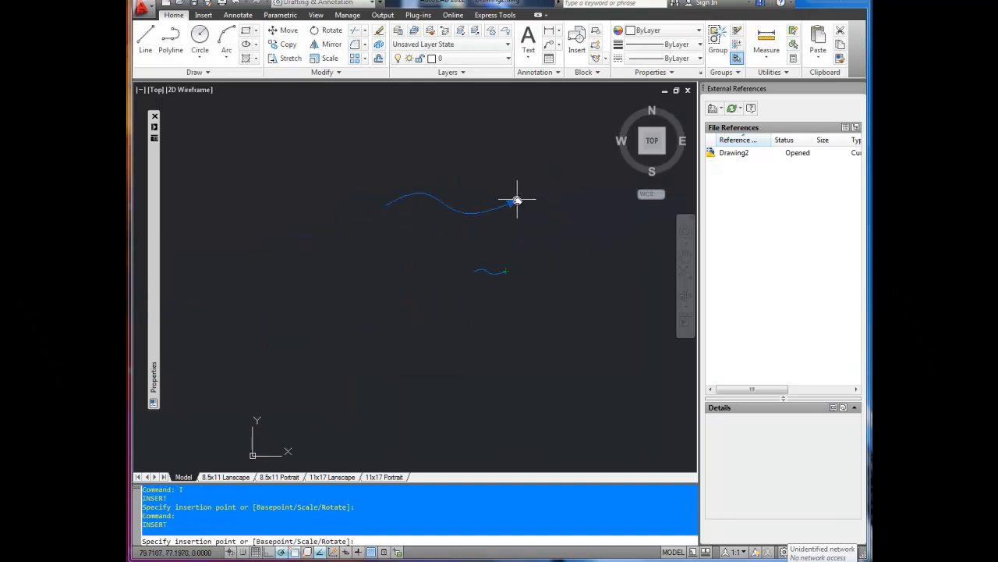
pyautogui.click(550, 209)
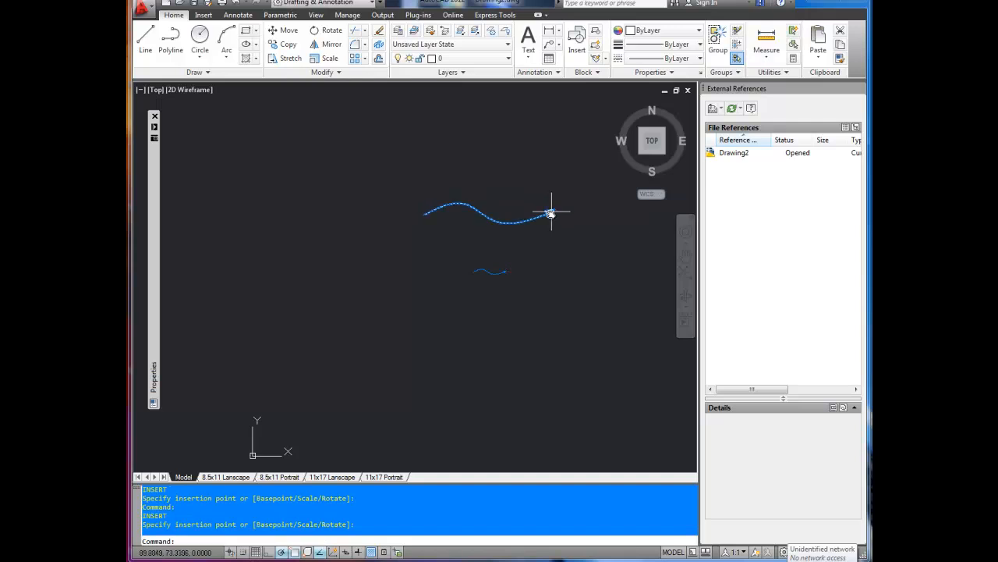
pyautogui.scroll(2, 499, 273)
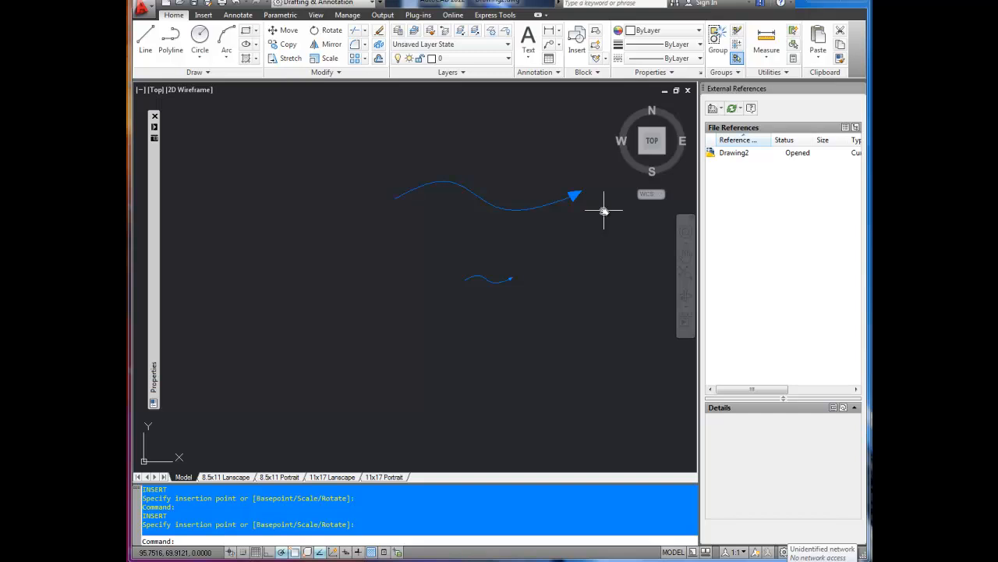
# Step: Explode the lowest of the three BH borehole blocks into its separate objects
pyautogui.scroll(-2, 421, 145)
pyautogui.moveTo(346, 215); pyautogui.dragTo(464, 234, button='middle')
pyautogui.scroll(4, 266, 199)
pyautogui.scroll(3, 432, 186)
pyautogui.scroll(-2, 382, 214)
pyautogui.scroll(8, 366, 236)
pyautogui.scroll(-4, 345, 232)
pyautogui.moveTo(346, 232); pyautogui.dragTo(489, 363, button='middle')
pyautogui.scroll(3, 503, 320)
pyautogui.moveTo(503, 321); pyautogui.dragTo(436, 264, button='middle')
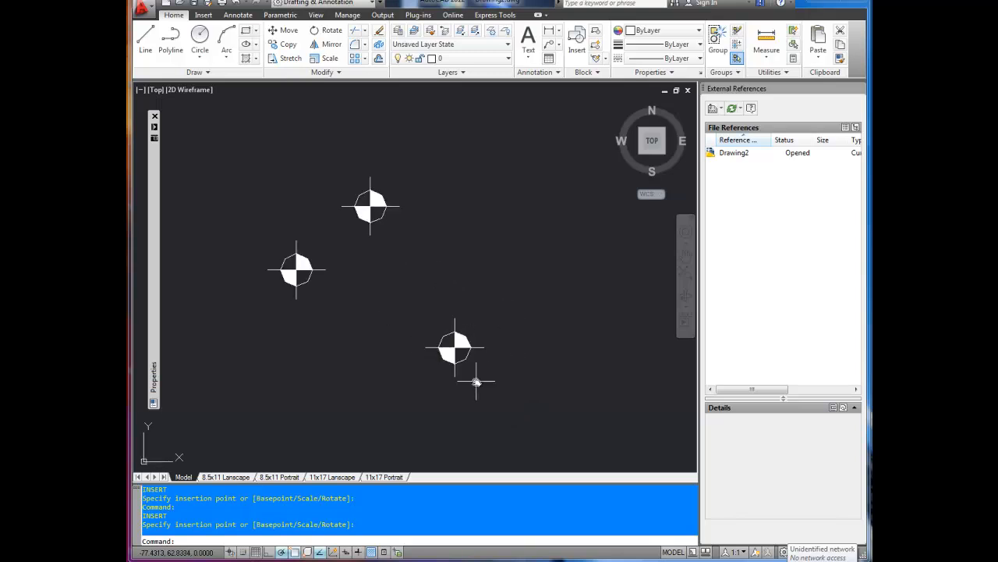
pyautogui.write('EXp')
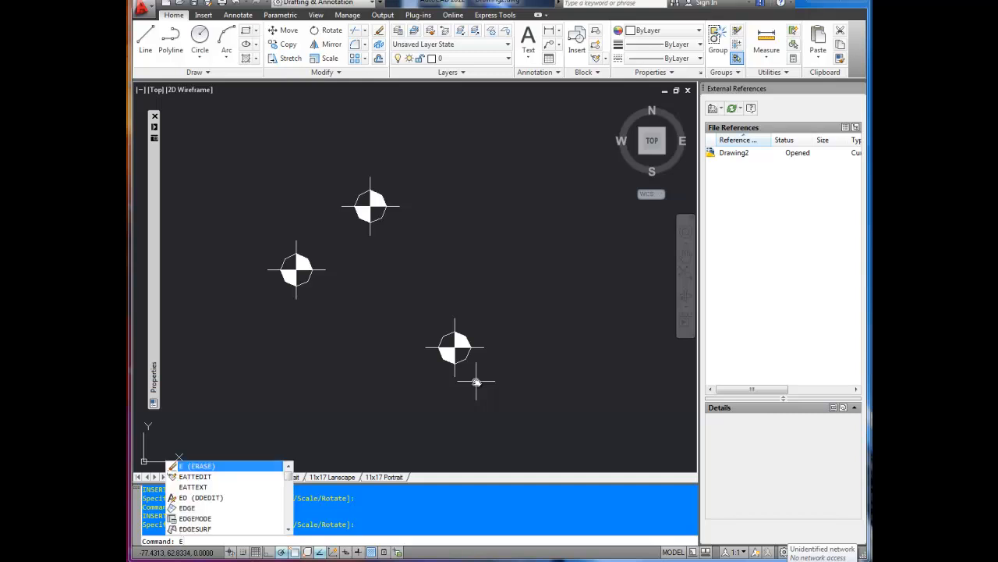
pyautogui.write('lode')
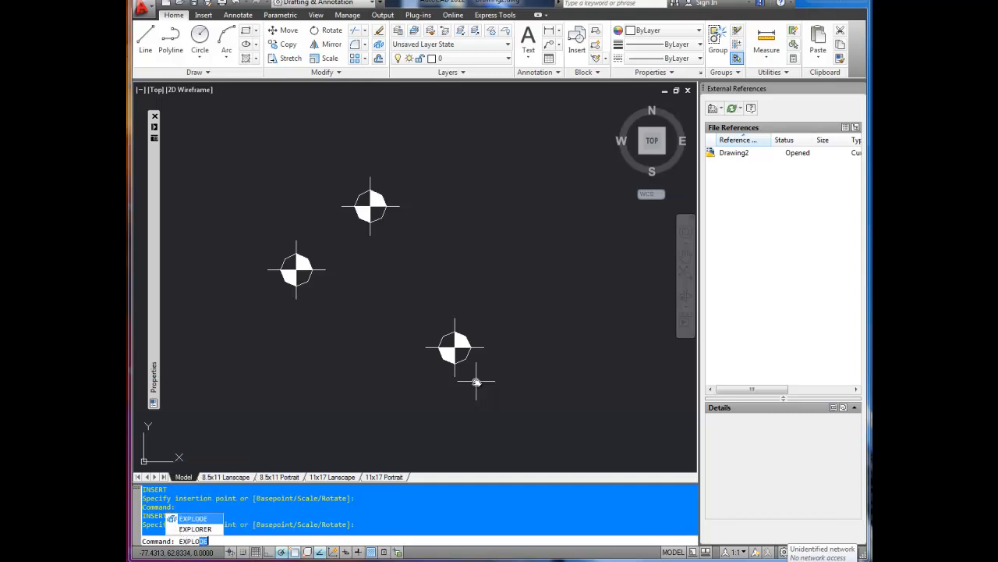
pyautogui.press('Return')
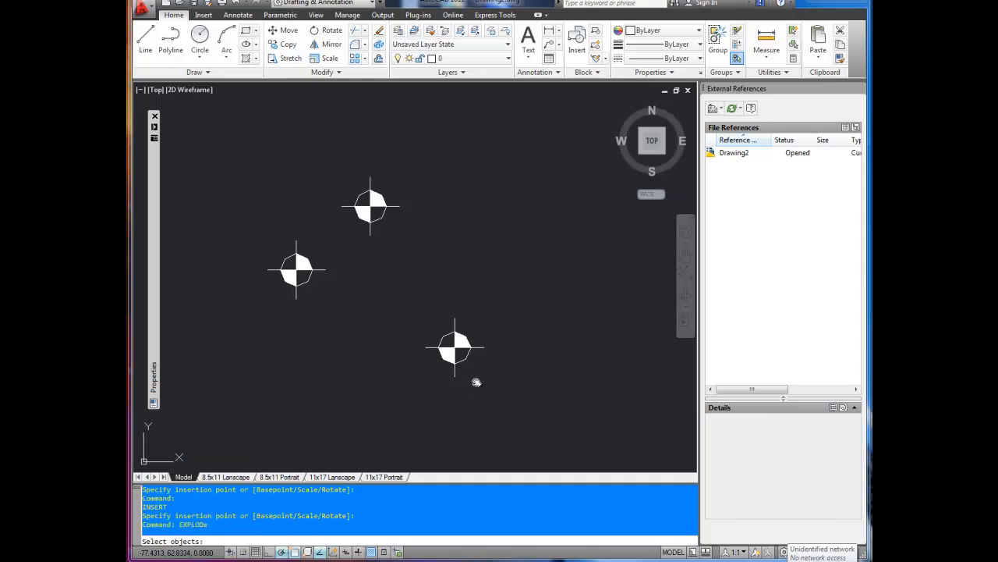
pyautogui.click(441, 355)
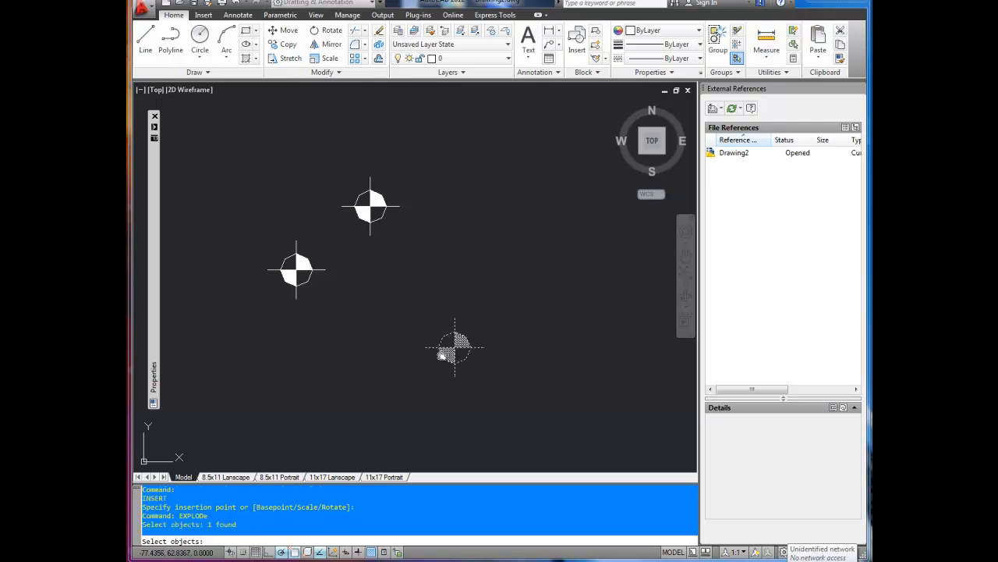
pyautogui.press('Return')
# Step: Move the uppermost BH block up and to the right by its centre grip and deselect it
pyautogui.click(371, 206)
pyautogui.click(372, 207)
pyautogui.click(419, 177)
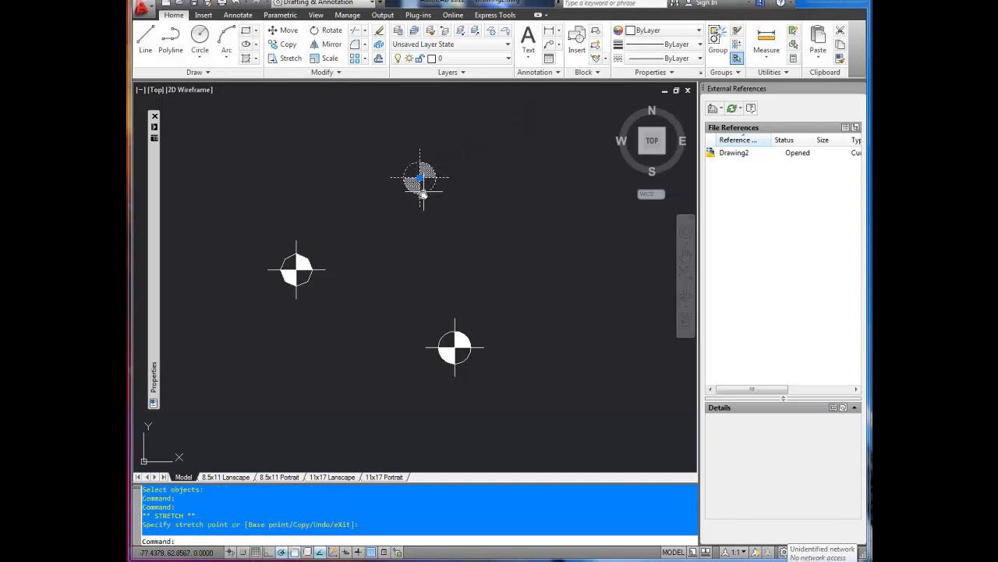
pyautogui.press('Escape')
pyautogui.press('Escape')
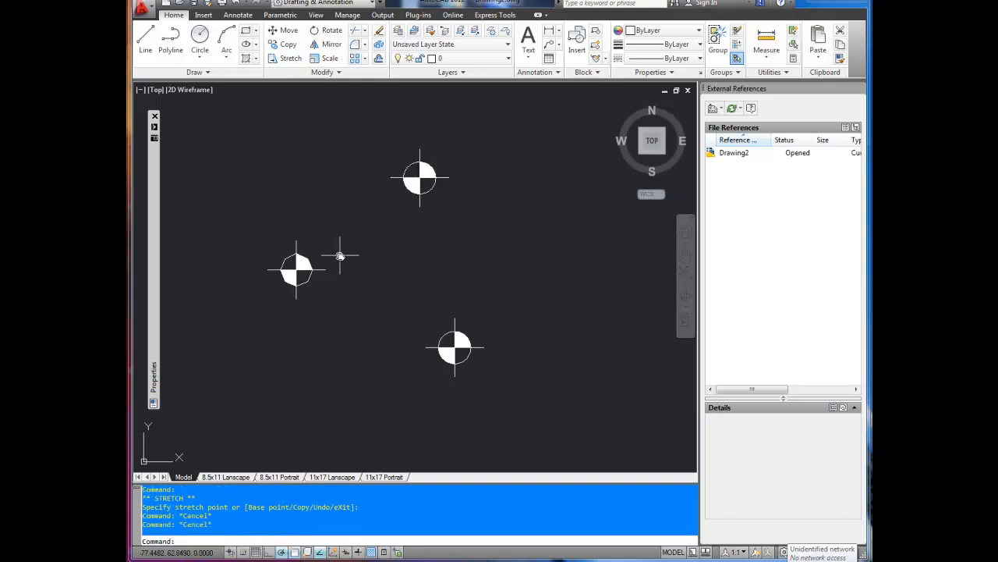
# Step: Delete the solid hatch fill from the exploded borehole symbol
pyautogui.click(451, 355)
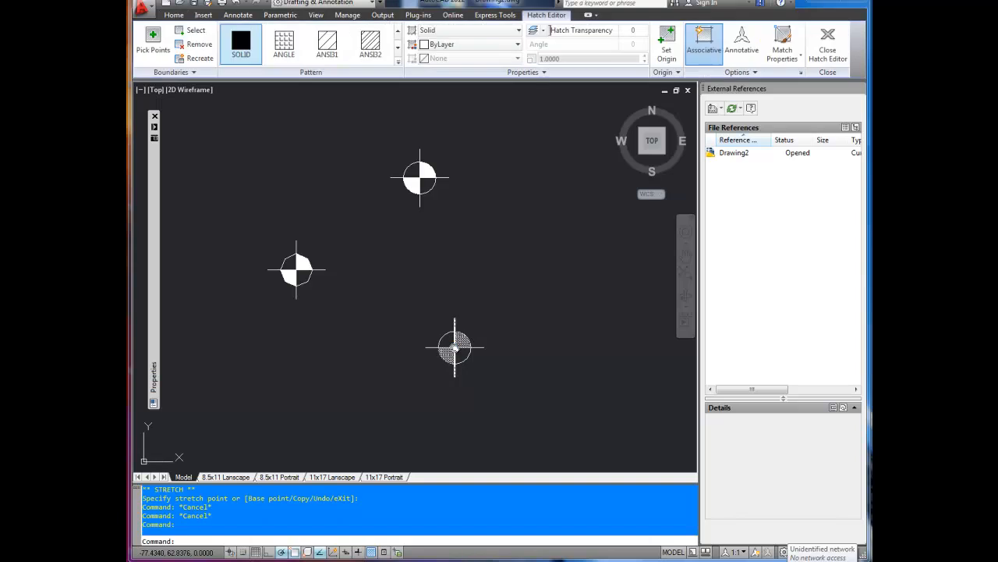
pyautogui.press('Escape')
pyautogui.press('Escape')
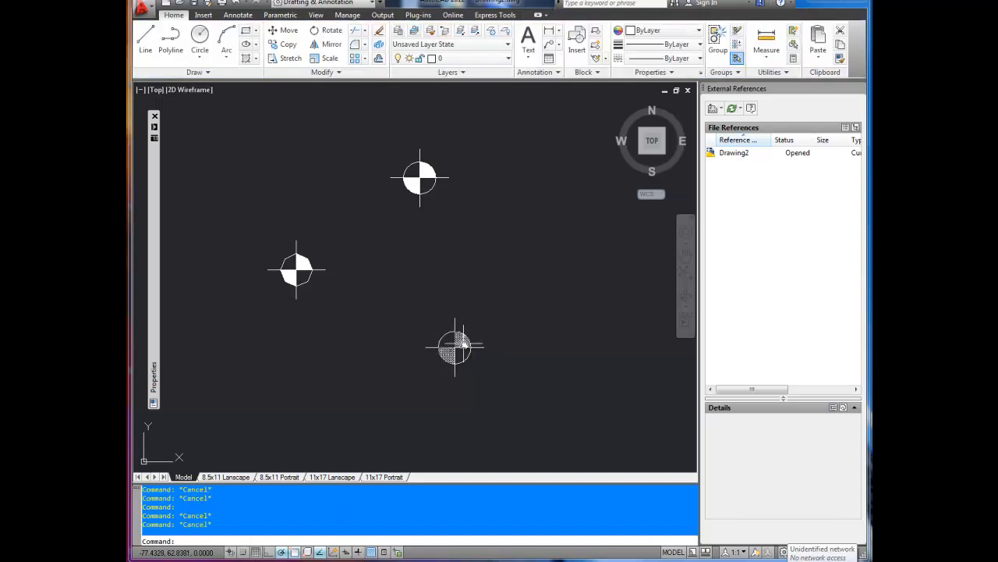
pyautogui.click(452, 353)
pyautogui.press('Delete')
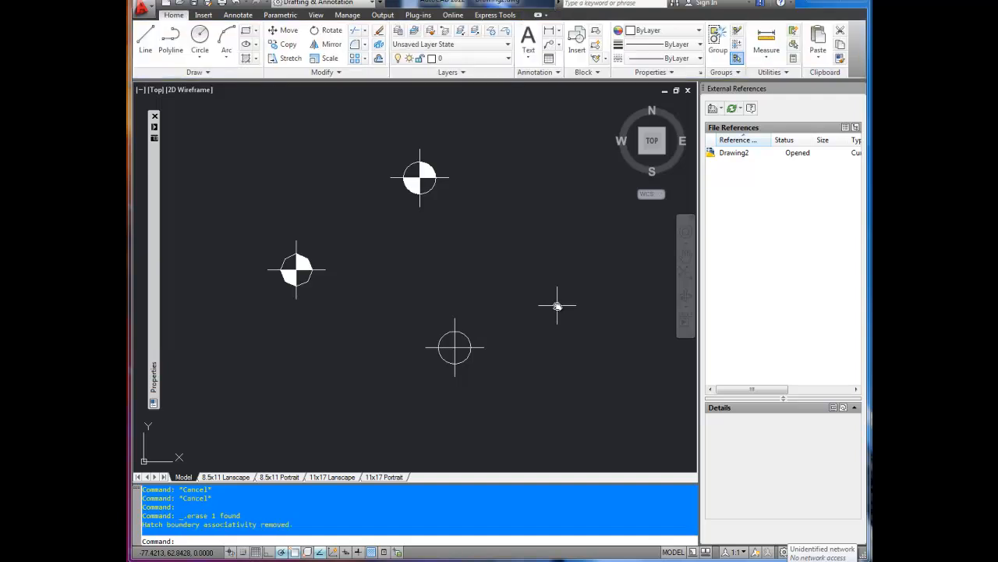